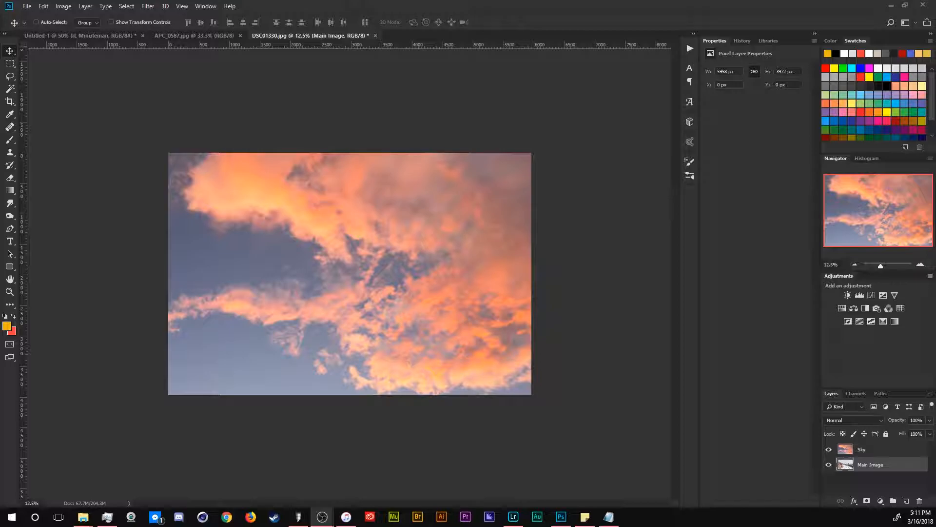
Step: Toggle the Sky layer's visibility off to view the main snowy road image
left_click(829, 451)
left_click(830, 451)
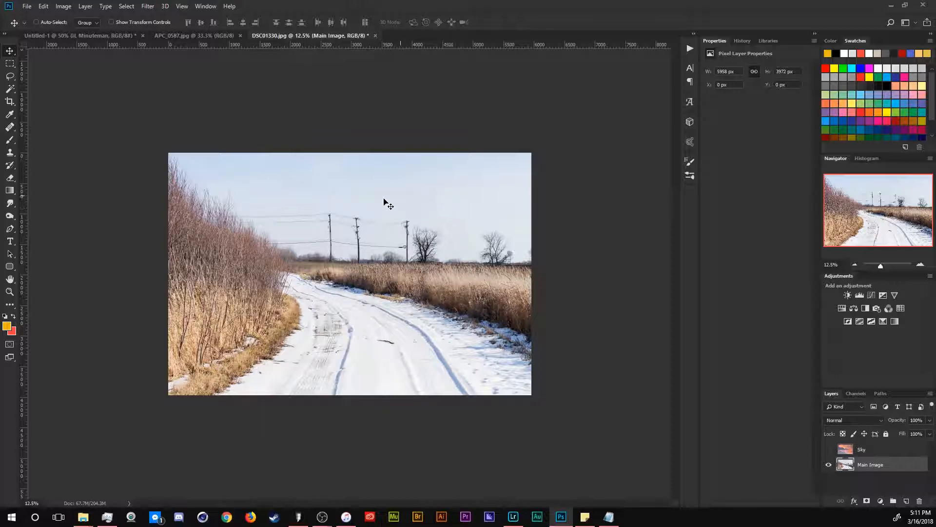
left_click(829, 449)
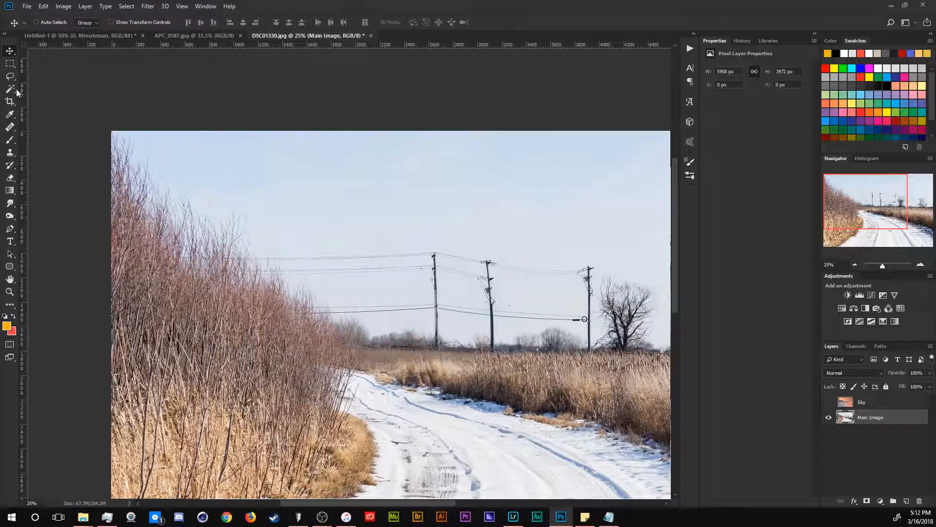
Step: Select the sky area of the main image with the Quick Selection tool
left_click(12, 90)
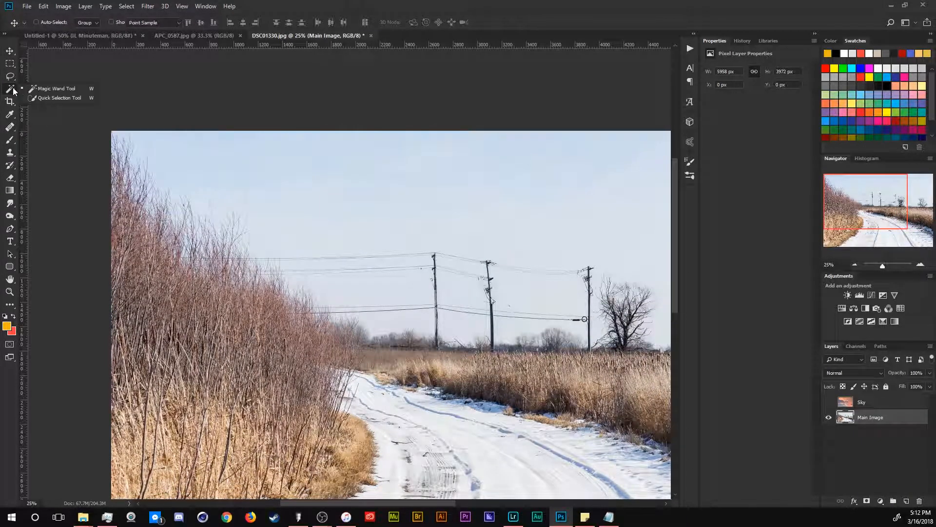
left_click(34, 100)
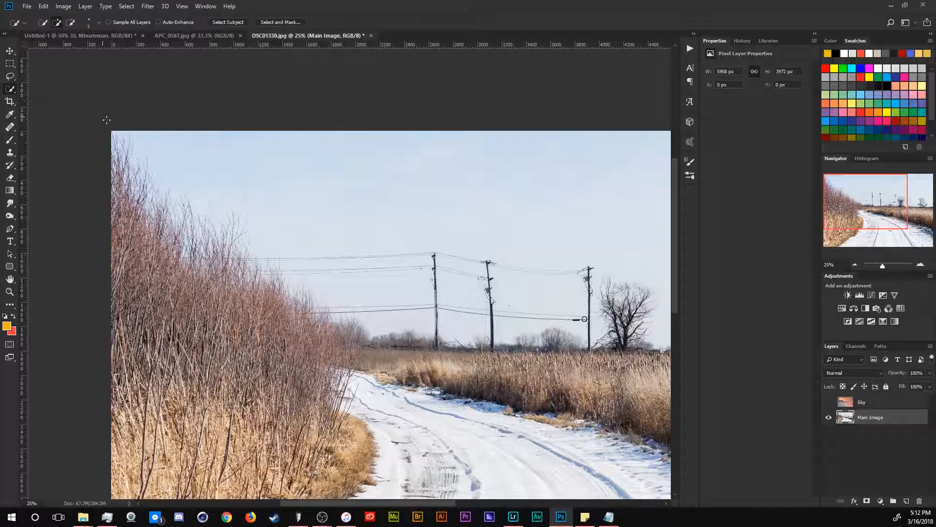
key("ctrl+minus")
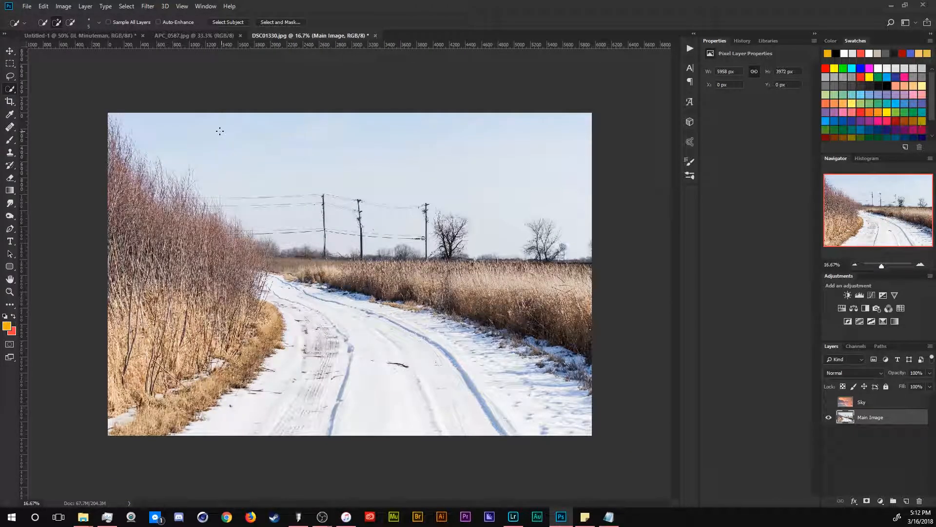
mouse_move(203, 136)
left_mouse_down()
mouse_move(268, 130)
mouse_move(398, 142)
left_mouse_up()
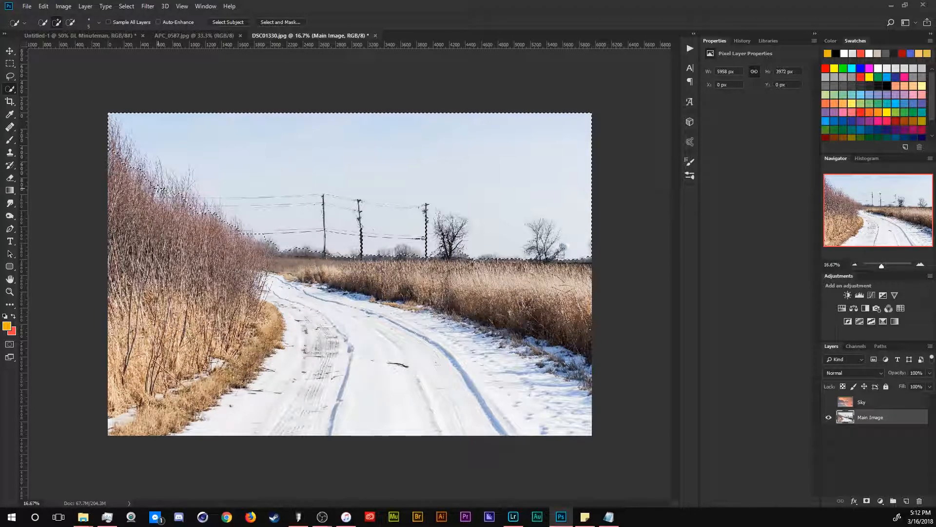
Step: Open Select and Mask and set the view mode to Overlay with 50% opacity
left_click(283, 23)
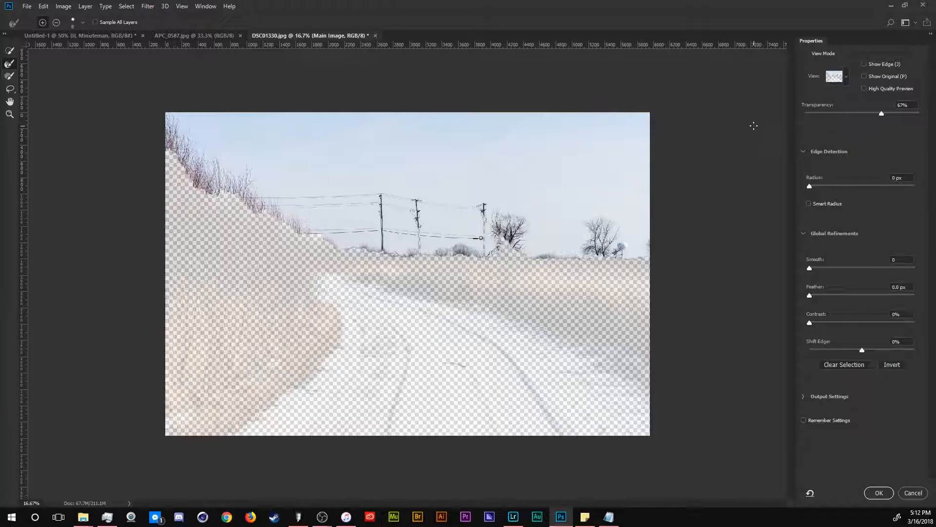
left_click(847, 77)
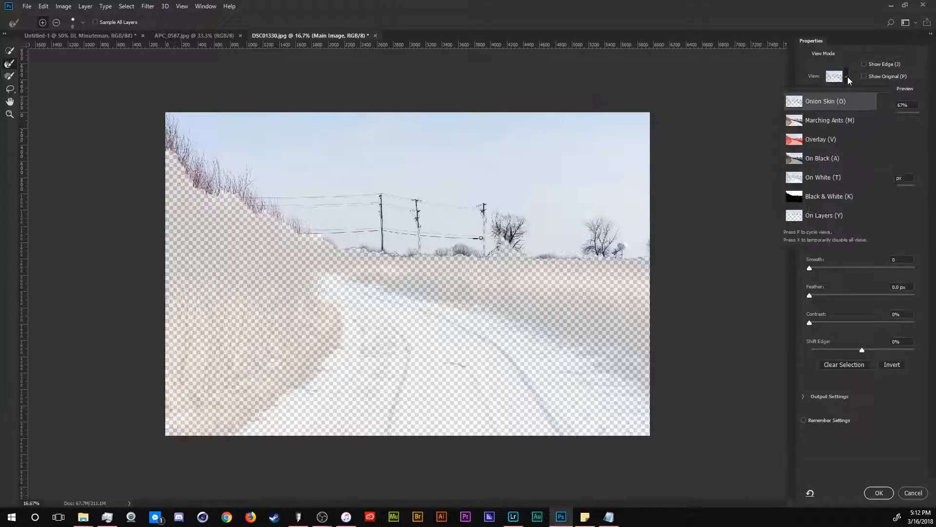
left_click(829, 142)
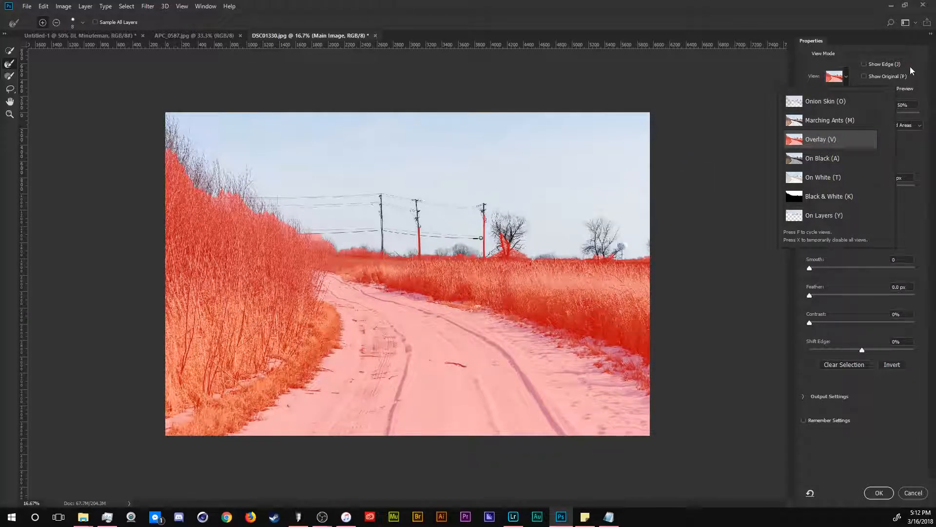
left_click(862, 113)
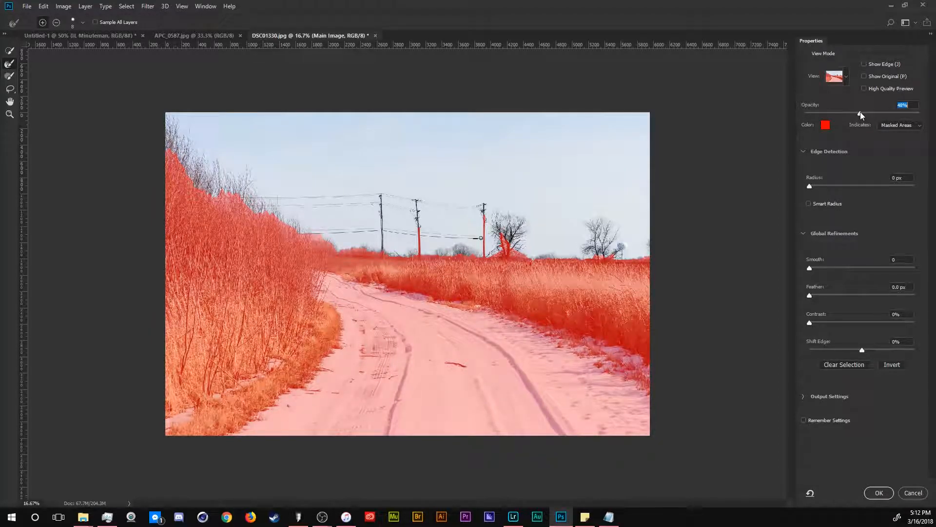
type("50")
key("Return")
left_click(825, 125)
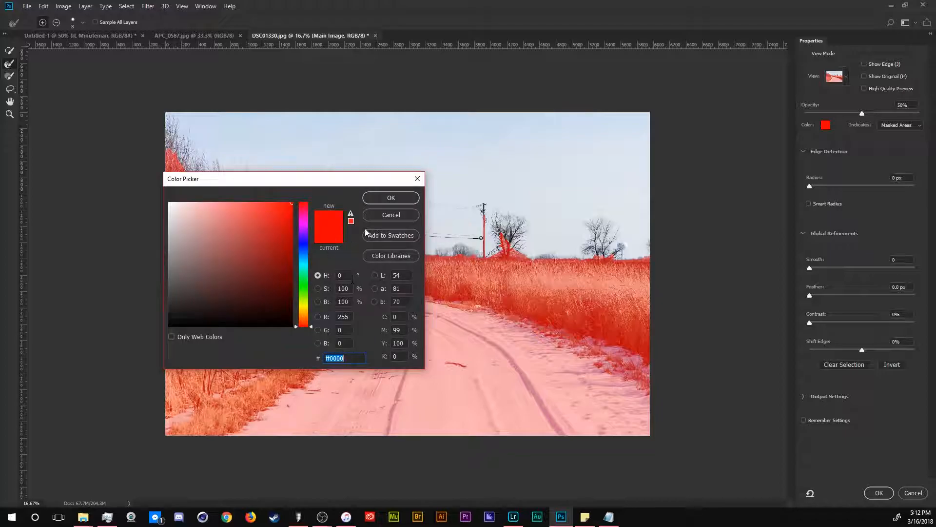
left_click(382, 215)
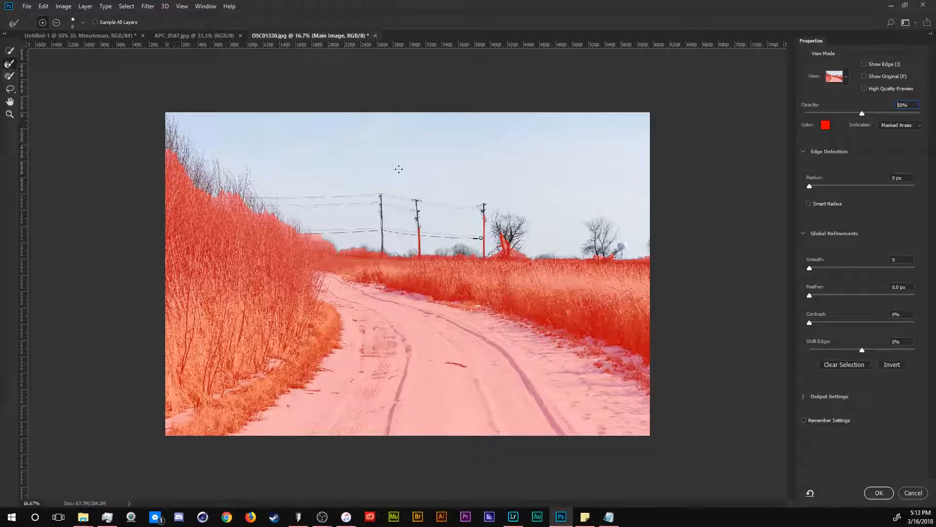
Step: Refine the selection edges along the reeds, power poles and tree using an enlarged Refine Edge brush
key("z")
left_click_drag(203, 155, 630, 397)
left_click_drag(173, 133, 333, 267)
key("r")
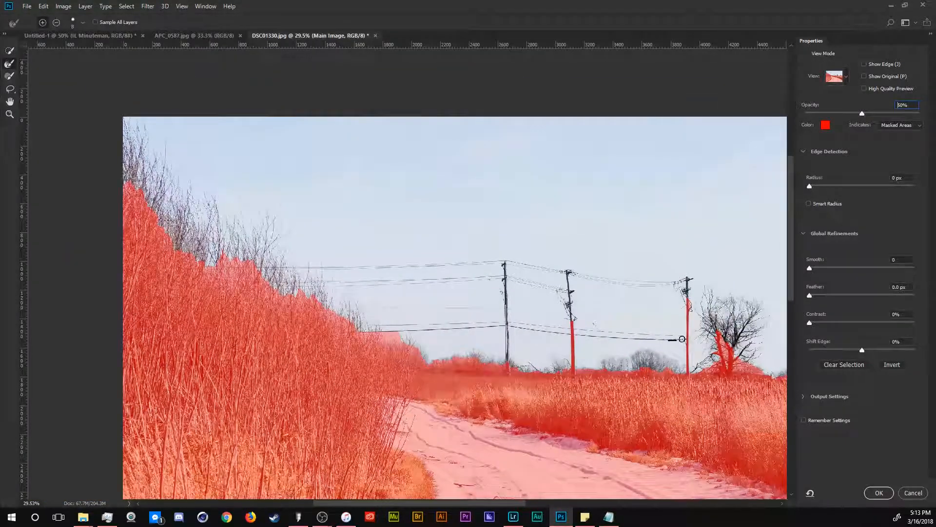
key("bracketright")
key("bracketright")
key("bracketright")
key("bracketright")
key("bracketright")
key("bracketright")
key("bracketright")
key("bracketright")
key("bracketright")
key("bracketright")
key("bracketright")
key("bracketright")
mouse_move(161, 193)
left_mouse_down()
mouse_move(157, 135)
mouse_move(129, 206)
mouse_move(125, 118)
mouse_move(128, 181)
mouse_move(137, 113)
left_mouse_up()
mouse_move(186, 179)
left_mouse_down()
mouse_move(191, 229)
mouse_move(207, 225)
mouse_move(217, 246)
mouse_move(251, 239)
mouse_move(266, 263)
mouse_move(292, 243)
mouse_move(312, 293)
mouse_move(295, 241)
left_mouse_up()
mouse_move(339, 292)
left_mouse_down()
mouse_move(362, 324)
mouse_move(408, 344)
mouse_move(346, 320)
mouse_move(506, 321)
left_mouse_up()
left_click_drag(506, 256, 509, 344)
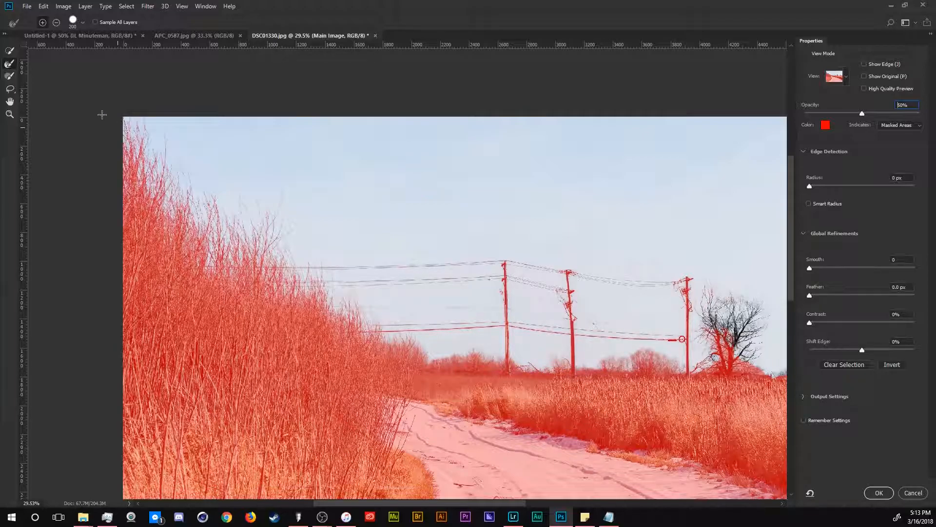
mouse_move(536, 296)
left_mouse_down()
mouse_move(723, 308)
mouse_move(731, 346)
mouse_move(723, 331)
mouse_move(744, 306)
mouse_move(711, 324)
mouse_move(725, 325)
mouse_move(733, 375)
mouse_move(698, 363)
left_mouse_up()
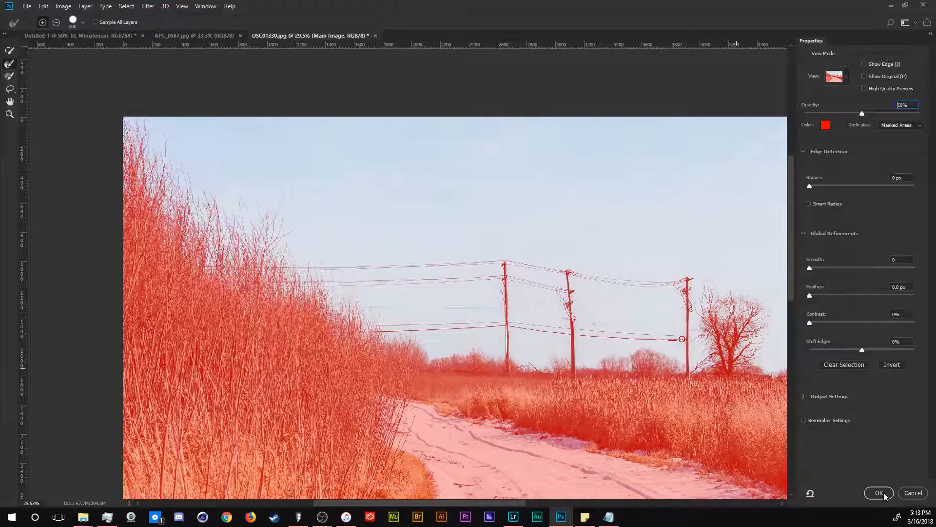
Step: Nudge the Contrast and Smooth sliders slightly and apply the Select and Mask refinement
left_click_drag(810, 322, 830, 322)
left_click_drag(809, 268, 815, 269)
left_click(878, 493)
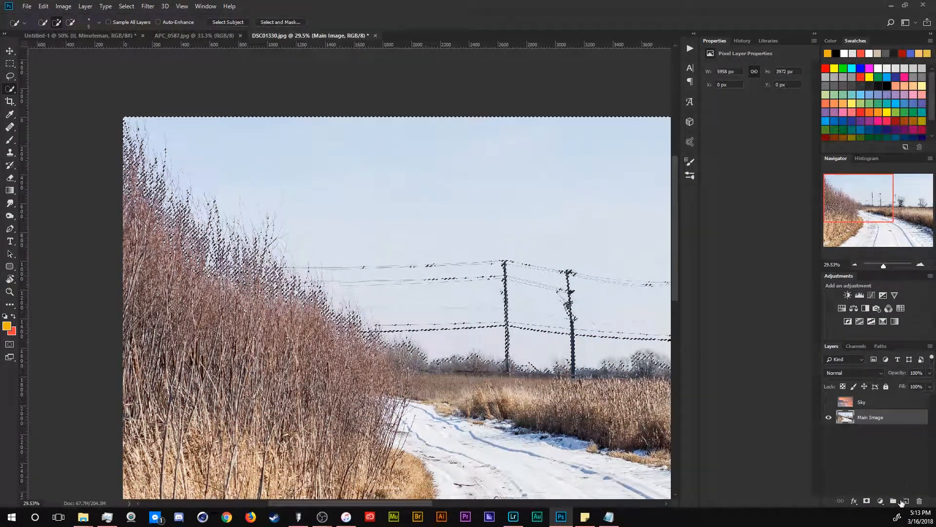
Step: Add a layer mask to the Main Image layer and undo it
left_click(867, 501)
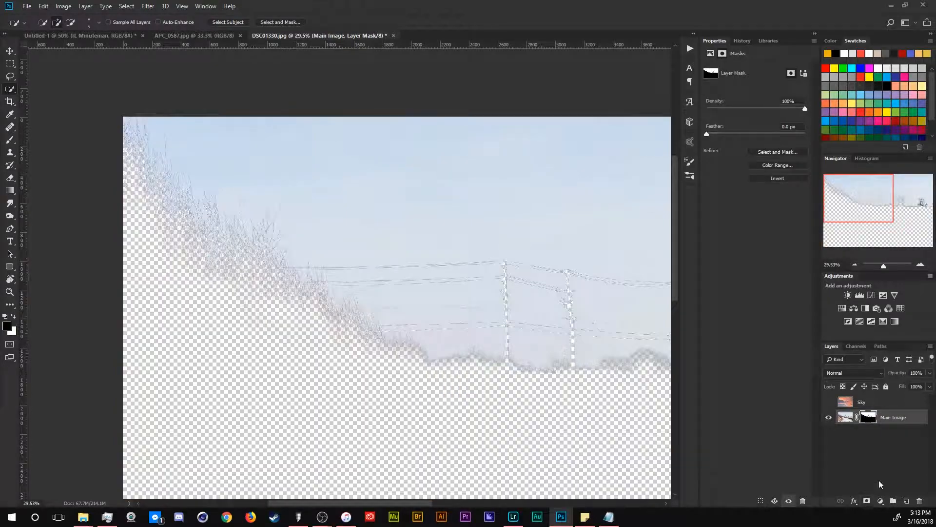
key("ctrl+z")
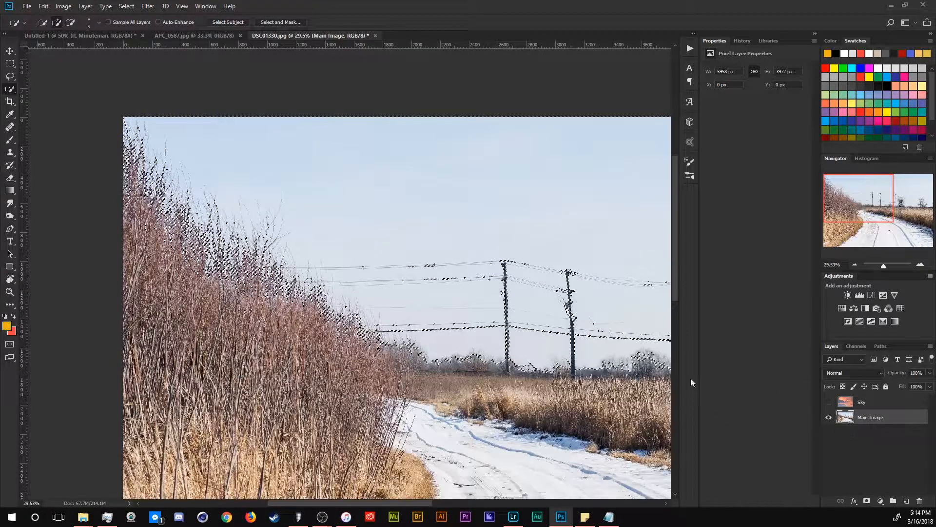
Step: Invert the selection and add a layer mask to the Main Image layer to hide its sky
right_click(435, 209)
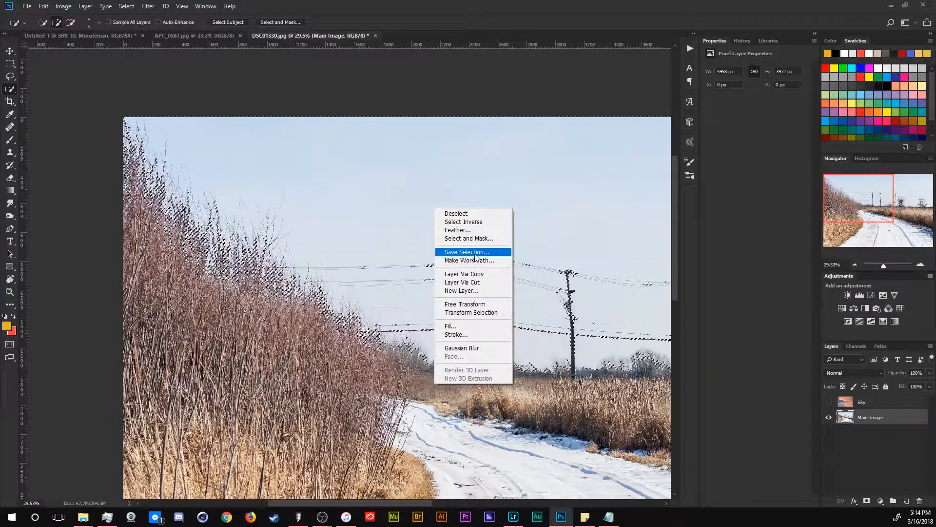
left_click(468, 221)
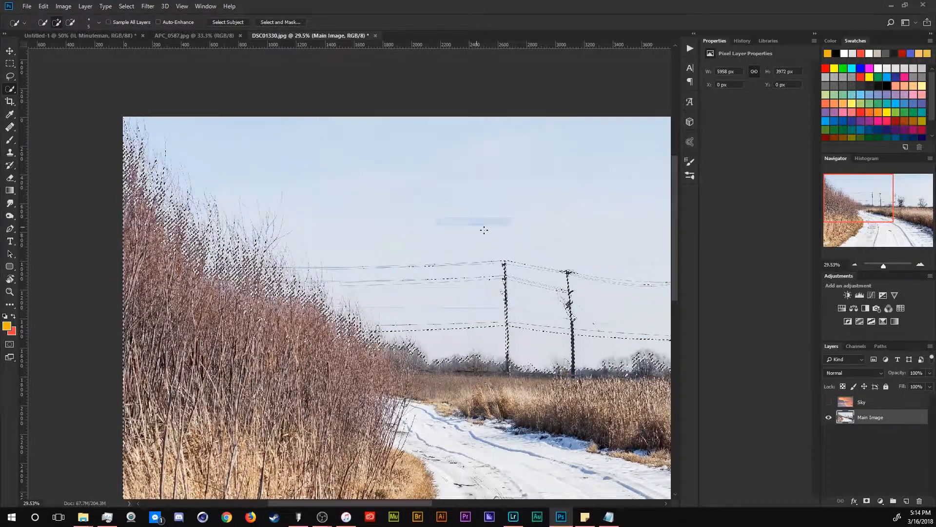
left_click(867, 502)
Step: Zoom in to inspect the masked edges around the power poles, then zoom back out
left_click_drag(530, 251, 348, 345)
key("z")
left_click_drag(364, 238, 396, 364)
left_click(477, 287, "alt")
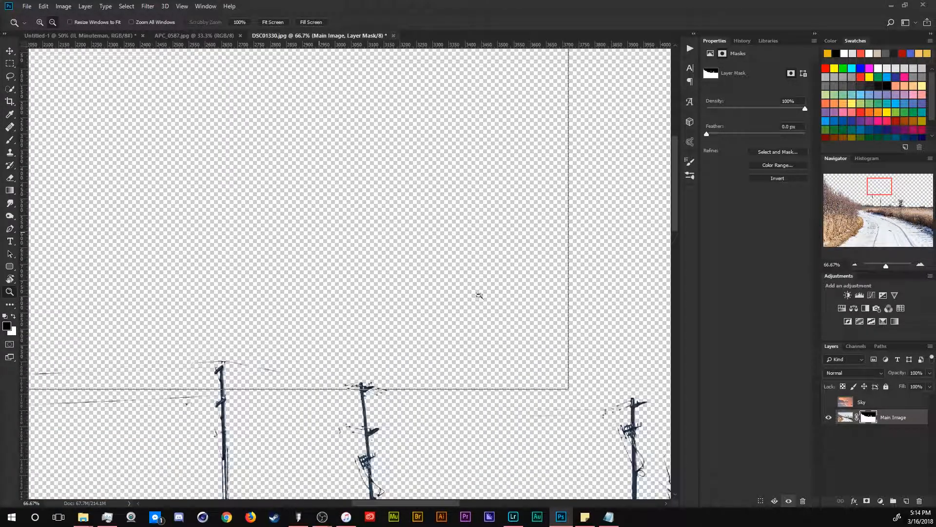
left_click(487, 305, "alt")
left_click(455, 272, "alt")
left_click(323, 201, "alt")
left_click(557, 325, "alt")
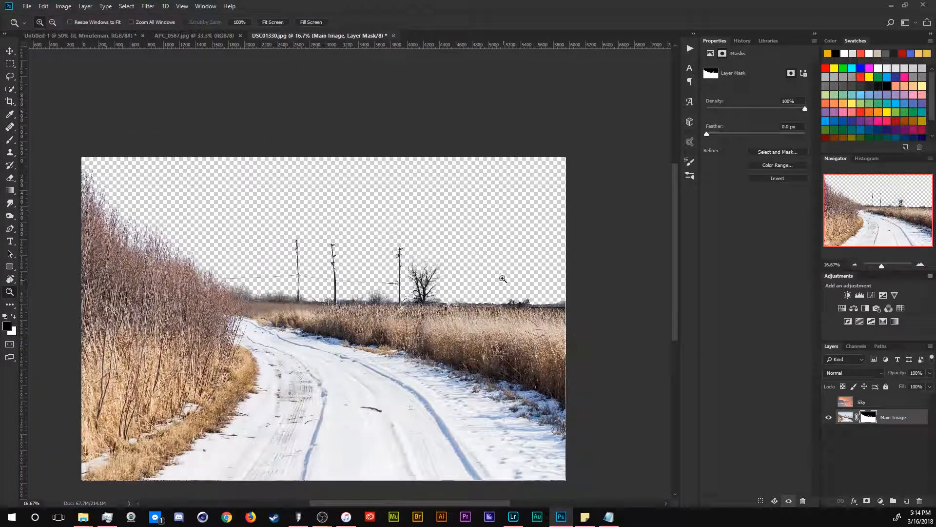
Step: Move the Sky layer below the Main Image layer and make it visible
left_click_drag(870, 406, 870, 430)
left_click(829, 417)
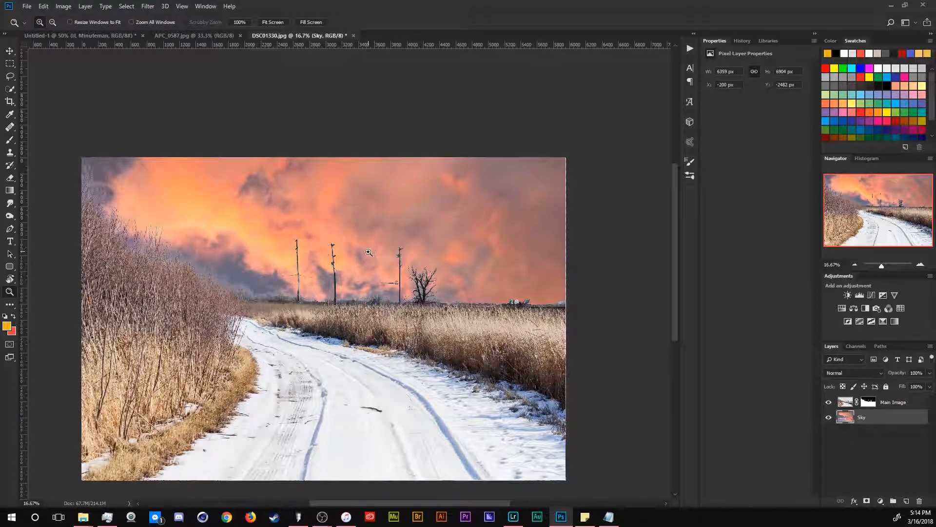
Step: Reposition the Sky layer with the Move tool so the clouds sit behind the horizon
key("w")
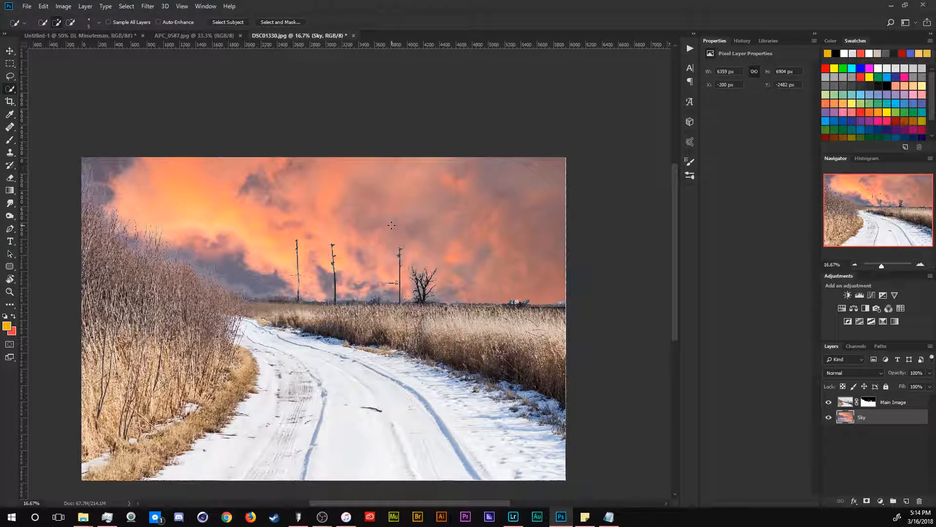
key("v")
mouse_move(443, 230)
left_mouse_down()
mouse_move(491, 55)
mouse_move(487, 240)
left_mouse_up()
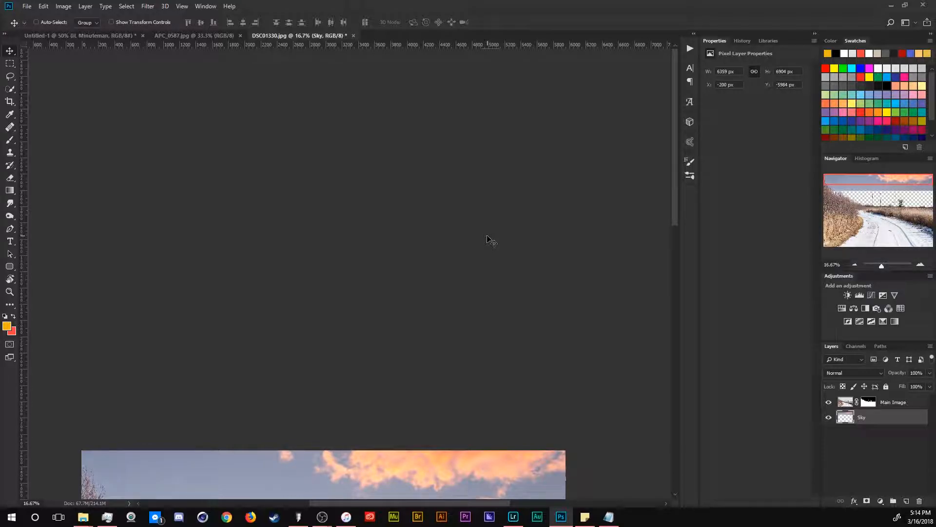
scroll(554, 272, "down", 3)
left_click_drag(484, 314, 484, 398)
key("ctrl+t")
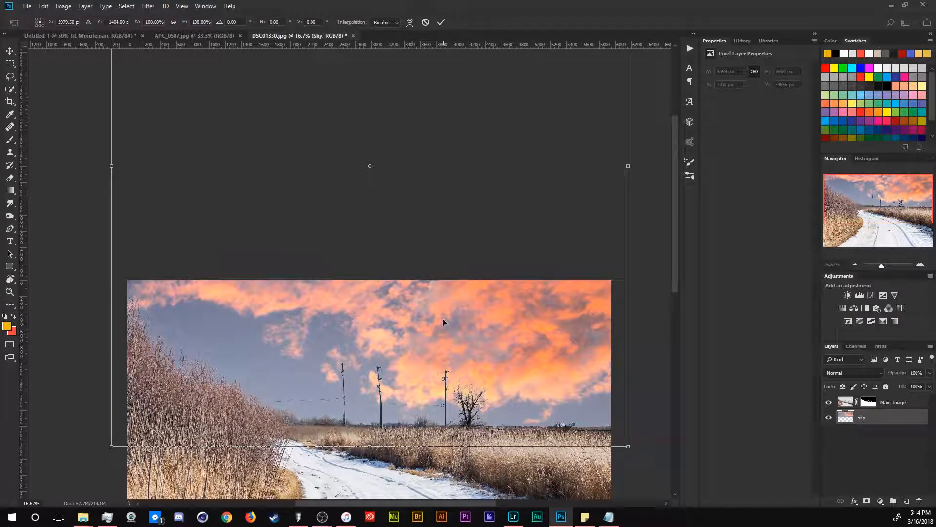
key("Return")
mouse_move(439, 316)
left_mouse_down()
mouse_move(445, 465)
mouse_move(446, 316)
mouse_move(434, 282)
mouse_move(431, 316)
left_mouse_up()
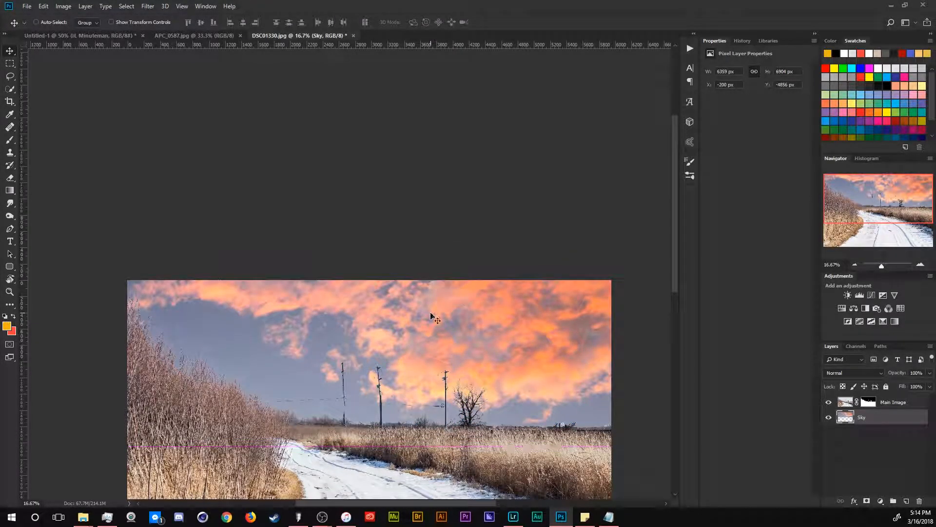
Step: Reshape the Sky layer with a Perspective transform, dragging its edges and corners to angle the clouds over the scene
key("z")
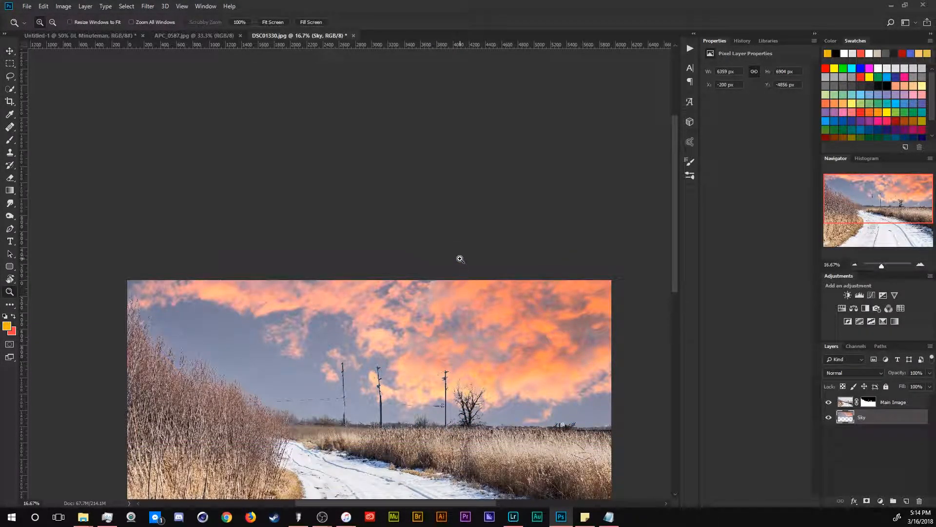
key("ctrl+minus")
key("ctrl+minus")
key("ctrl+minus")
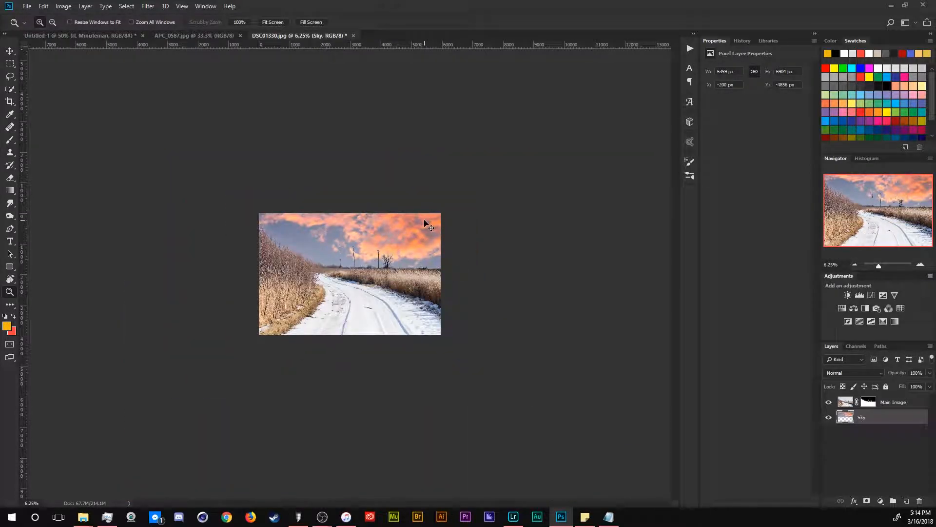
key("ctrl+t")
right_click(377, 248)
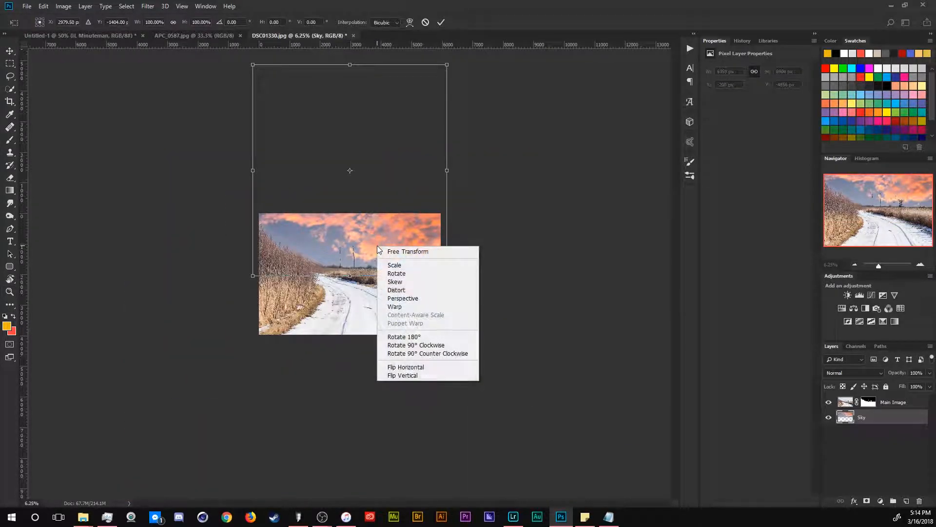
left_click(396, 298)
left_click_drag(349, 64, 394, 166)
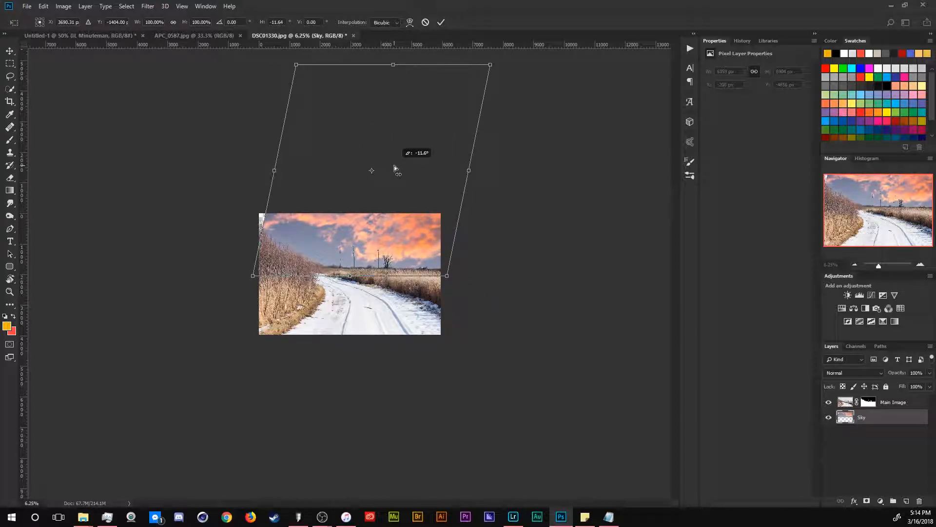
left_click_drag(388, 263, 346, 275)
left_click_drag(442, 274, 448, 248)
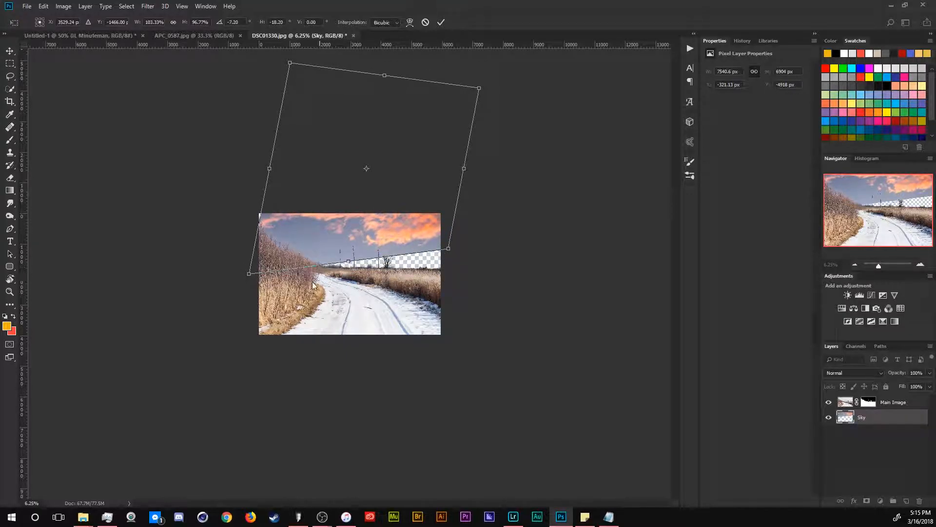
left_click_drag(250, 277, 258, 237)
left_click_drag(391, 207, 393, 235)
left_click_drag(275, 138, 236, 157)
key("Return")
Step: Zoom in to examine where the new sky meets the reeds along the horizon
left_click_drag(389, 244, 420, 367)
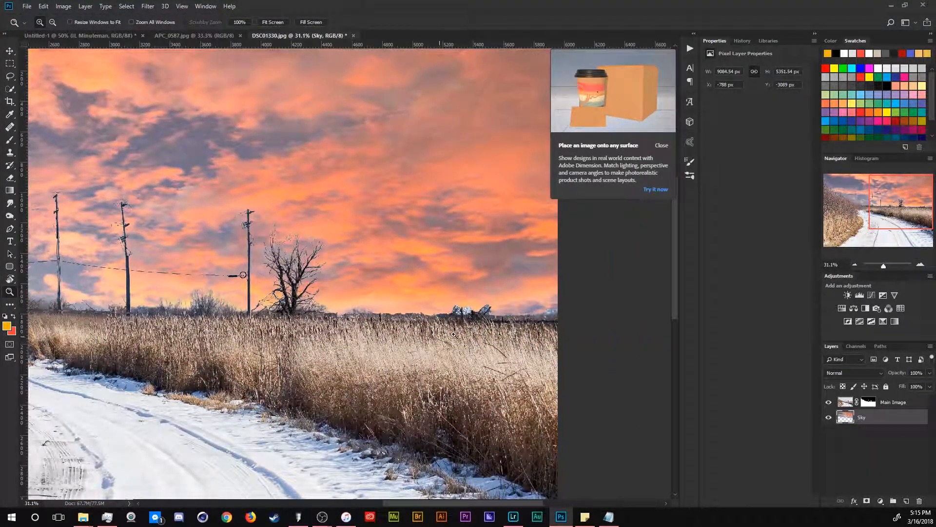
key("v")
key("ctrl+space")
left_click_drag(496, 284, 551, 312)
key("ctrl+minus")
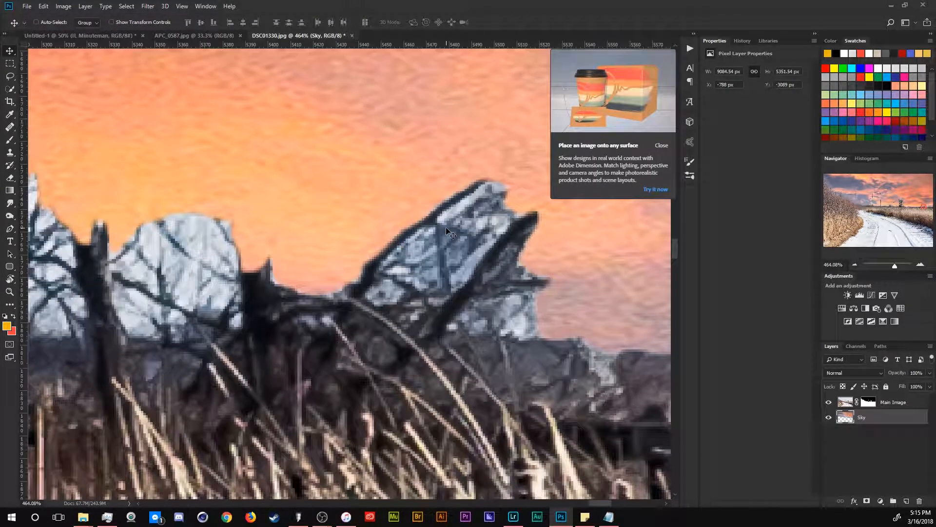
key("ctrl+r")
key("ctrl+minus")
key("ctrl+minus")
key("ctrl+minus")
key("ctrl+minus")
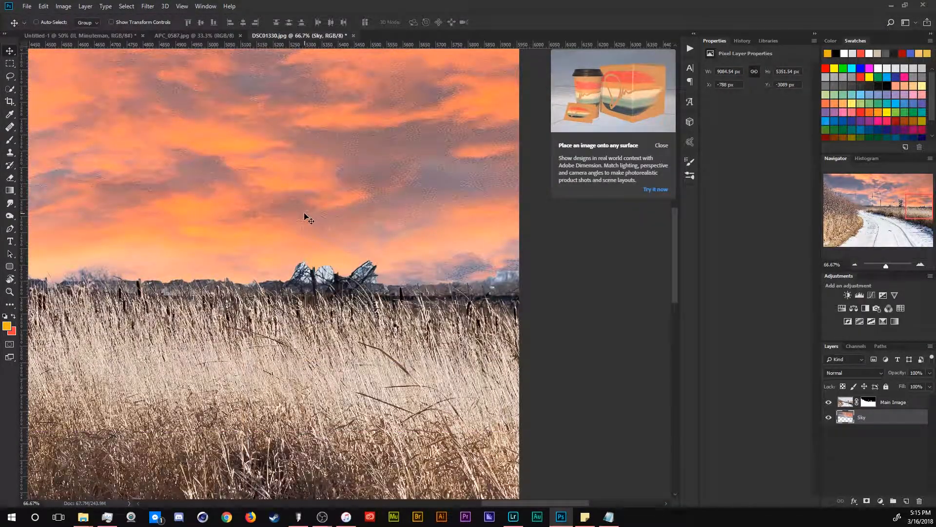
Step: Erase the utility poles and overhead wires from the Main Image layer with a reduced-size Eraser
key("ctrl+minus")
left_click(892, 401)
left_click_drag(197, 237, 344, 251)
left_click_drag(167, 238, 443, 309)
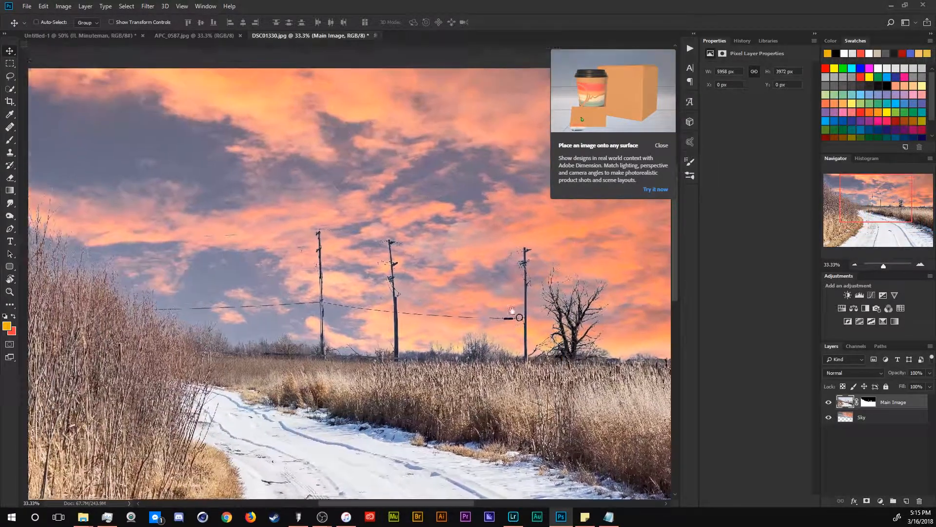
left_click_drag(198, 275, 484, 329)
key("z")
left_click_drag(389, 287, 134, 237)
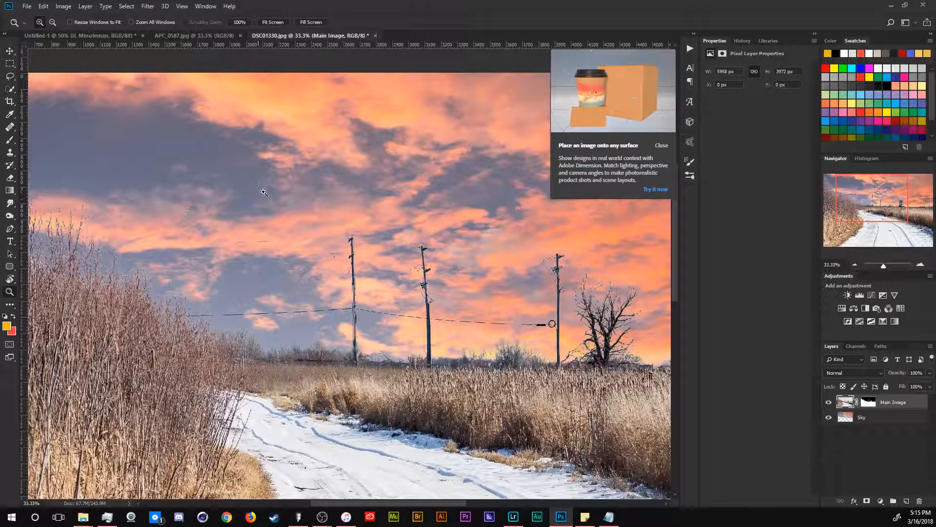
key("e")
mouse_move(297, 206)
left_mouse_down()
mouse_move(265, 105)
mouse_move(267, 170)
mouse_move(308, 135)
mouse_move(279, 159)
mouse_move(332, 170)
left_mouse_up()
key("bracketleft")
key("bracketleft")
key("bracketleft")
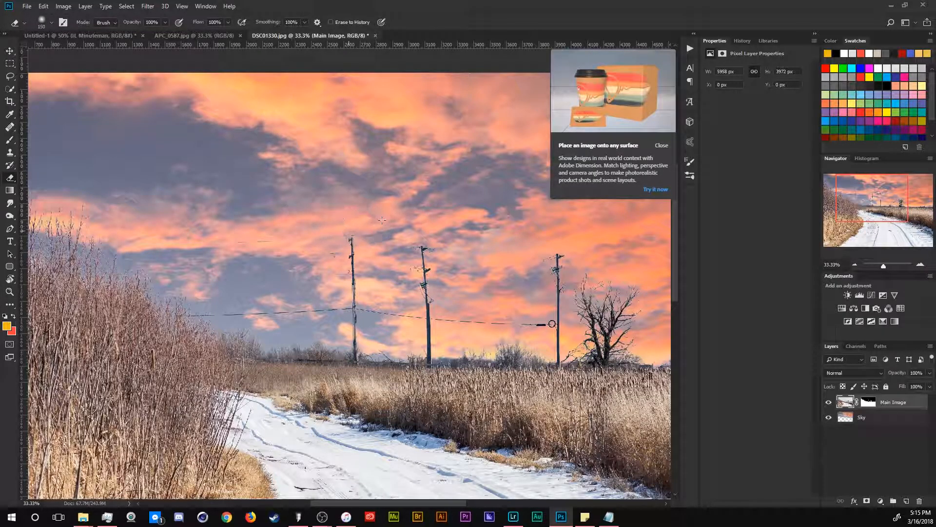
left_click_drag(352, 253, 355, 302)
left_click_drag(431, 288, 404, 293)
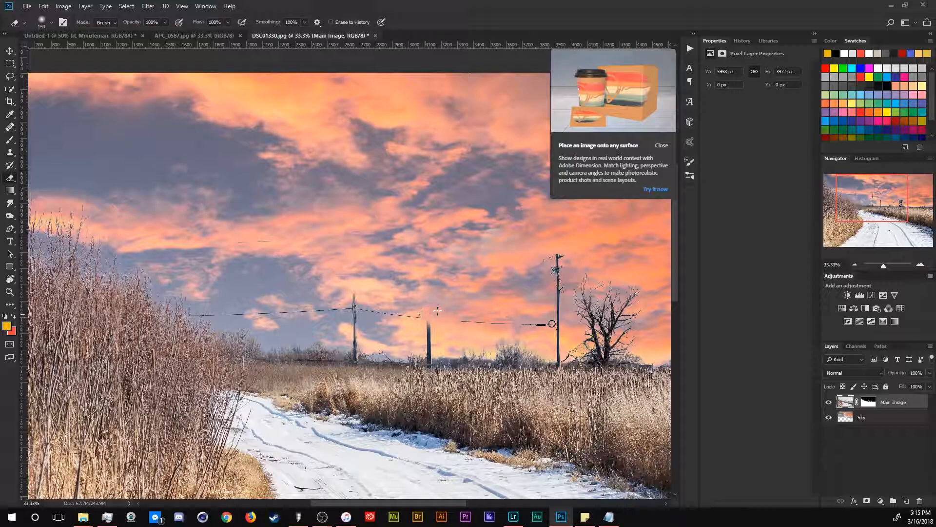
left_click_drag(556, 246, 563, 303)
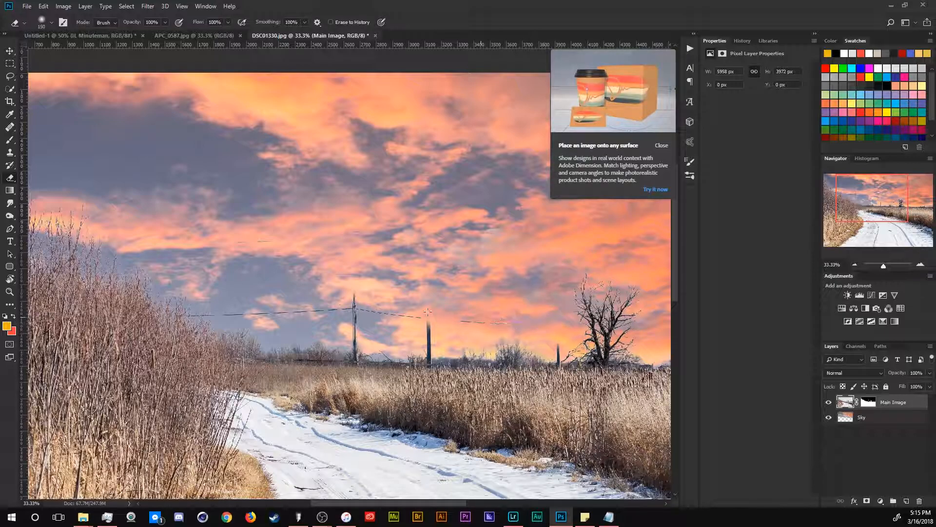
left_click_drag(288, 313, 425, 308)
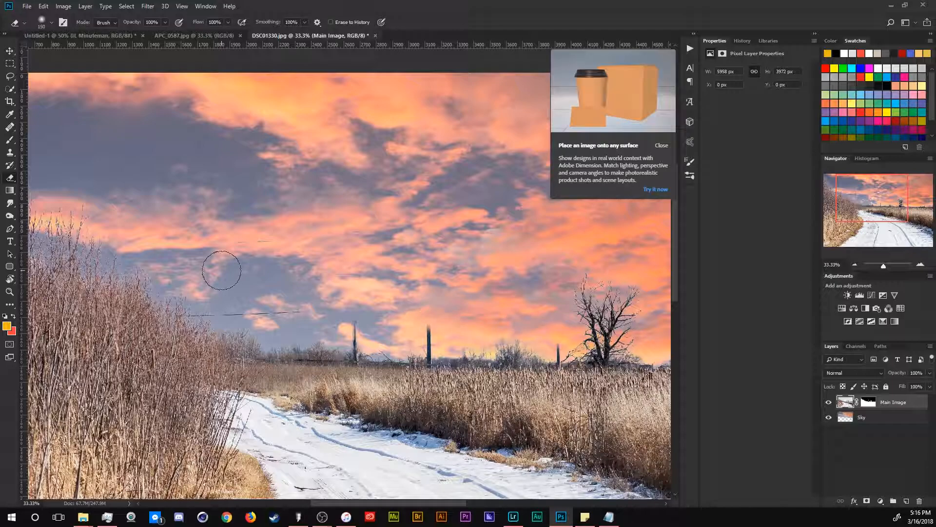
Step: Set the foreground colour to black, then try a brush stroke over a pole stump and undo it
left_click(6, 326)
left_click_drag(175, 309, 89, 365)
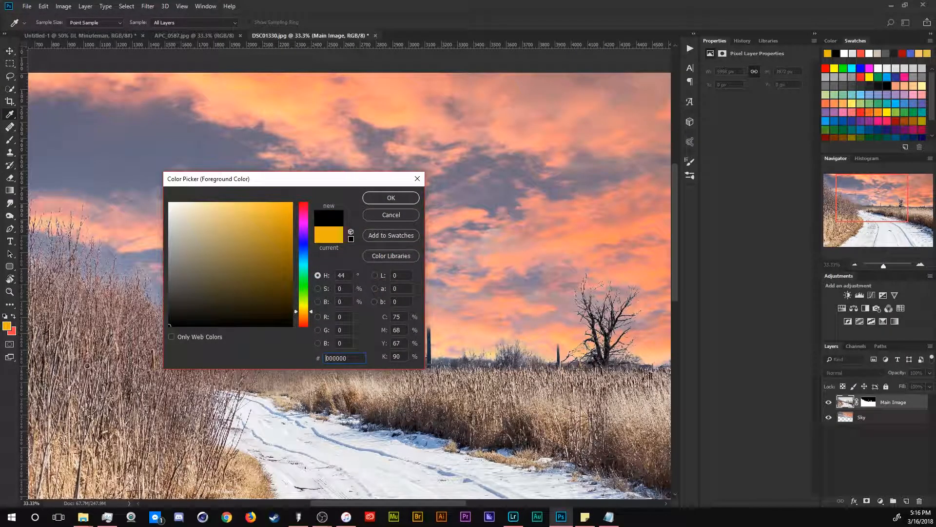
left_click(390, 198)
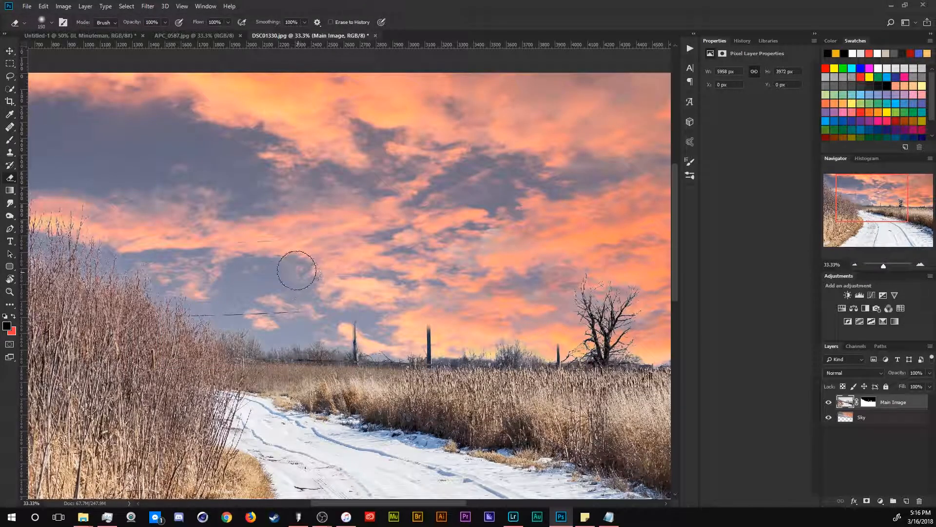
key("b")
mouse_move(351, 320)
left_mouse_down()
mouse_move(375, 303)
mouse_move(359, 286)
mouse_move(384, 311)
left_mouse_up()
key("ctrl+z")
key("ctrl+z")
Step: Select the Main Image layer mask and paint black over the remaining pole stump with a smaller brush
left_click(868, 402)
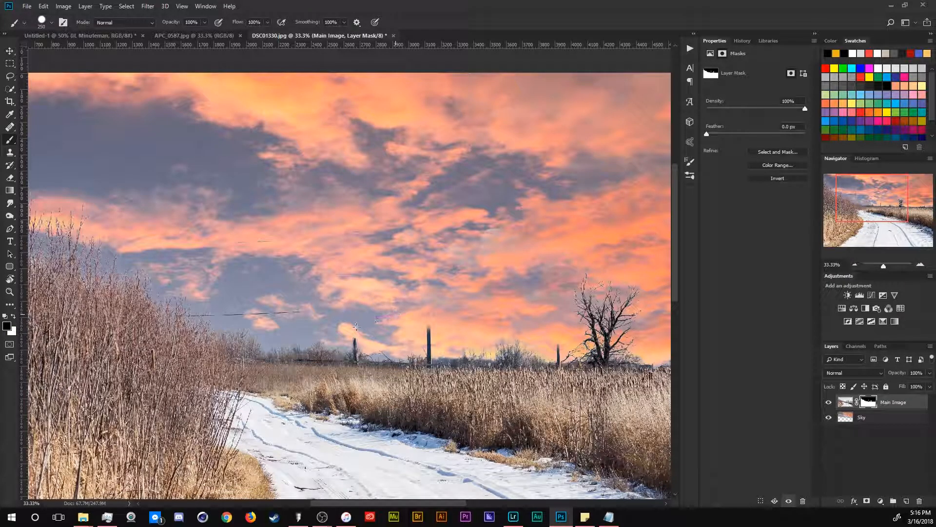
left_click_drag(425, 321, 427, 338)
key("ctrl+z")
key("bracketleft")
key("bracketleft")
key("bracketleft")
key("bracketleft")
key("bracketleft")
scroll(428, 360, "up", 5)
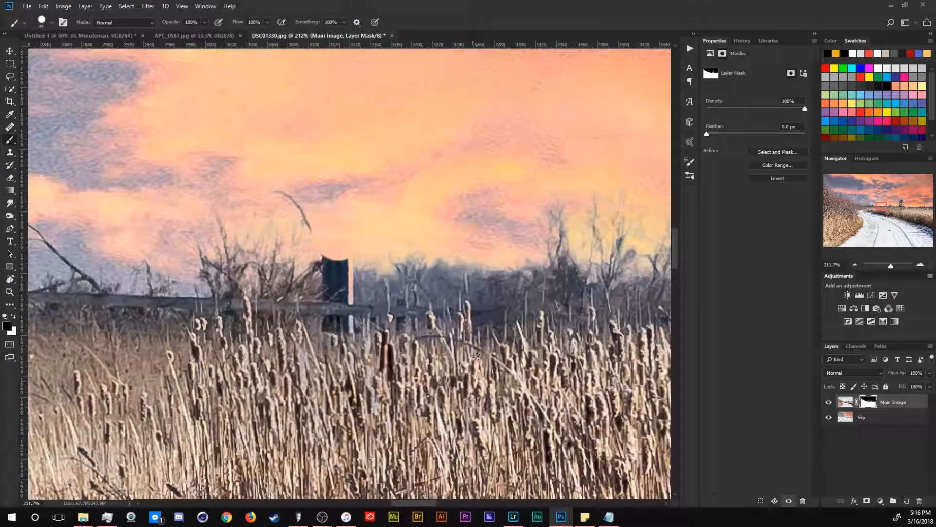
left_click(339, 262)
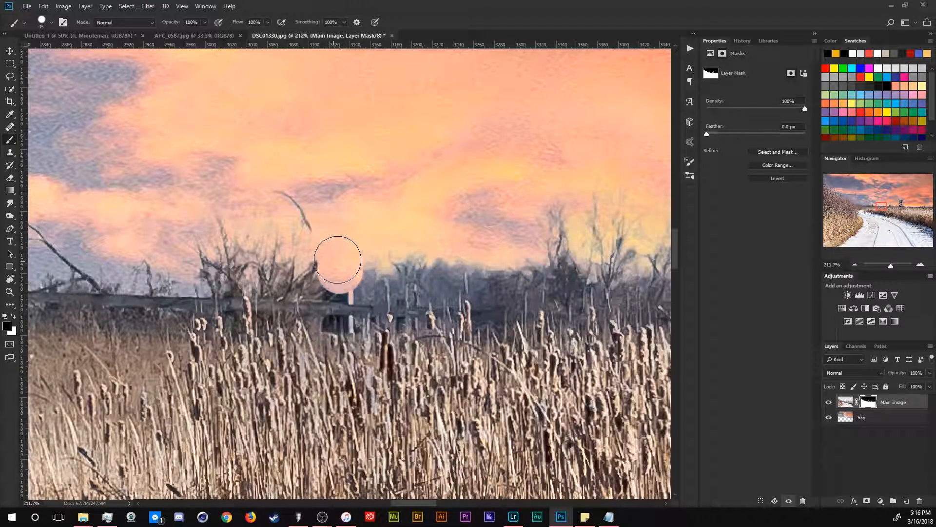
Step: Switch to the Round Blunt Medium Stiff brush and paint along the horizon on the mask to blend the reeds into the sky
left_click(52, 23)
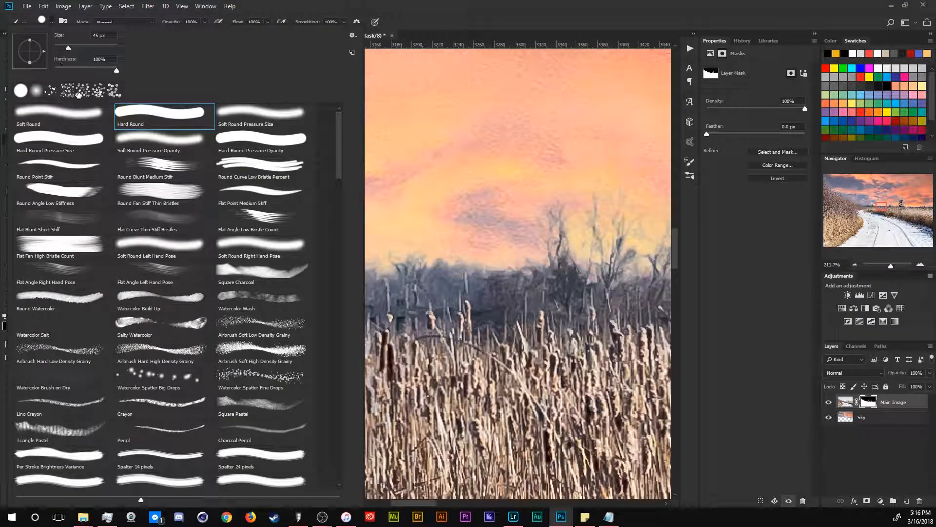
left_click(157, 166)
left_click_drag(410, 246, 375, 253)
left_click_drag(305, 222, 292, 198)
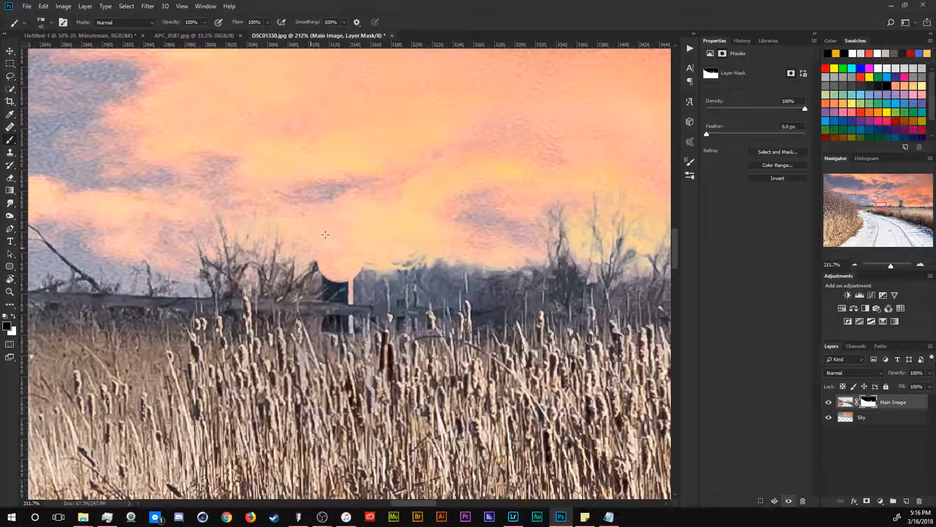
left_click_drag(328, 282, 312, 299)
mouse_move(334, 338)
left_mouse_down()
mouse_move(366, 310)
mouse_move(326, 266)
mouse_move(307, 293)
mouse_move(290, 265)
left_mouse_up()
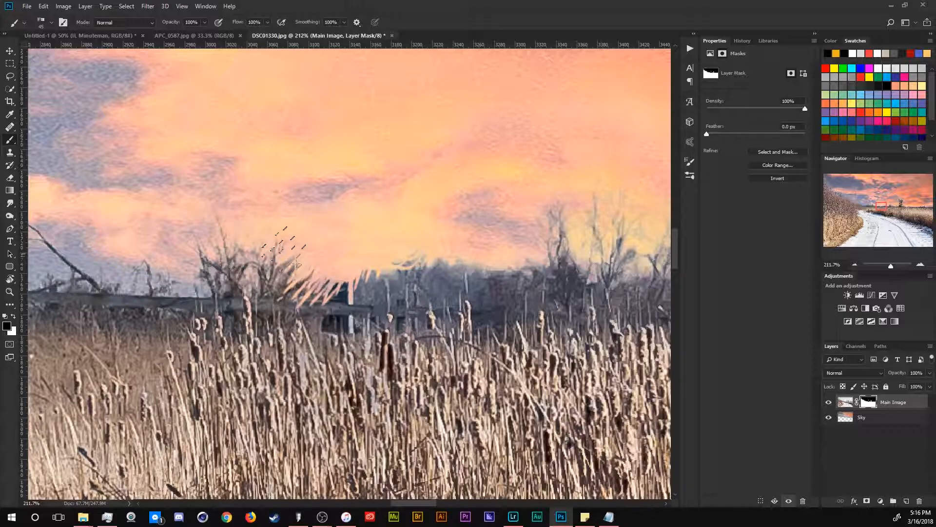
left_click_drag(278, 238, 457, 295)
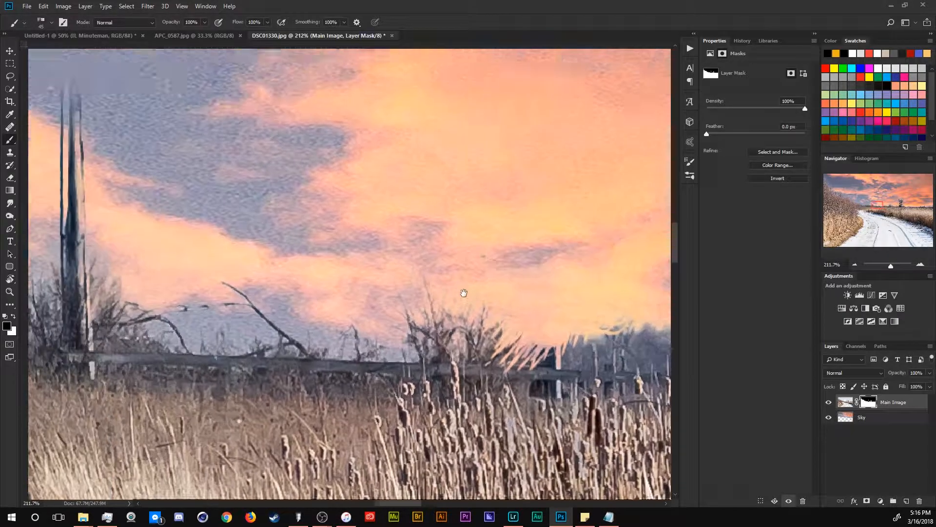
Step: Paint out the other pole stumps along the horizon on the layer mask
left_click_drag(208, 246, 442, 293)
mouse_move(304, 162)
left_mouse_down()
mouse_move(190, 186)
mouse_move(288, 207)
mouse_move(280, 241)
mouse_move(292, 266)
mouse_move(273, 282)
mouse_move(289, 315)
left_mouse_up()
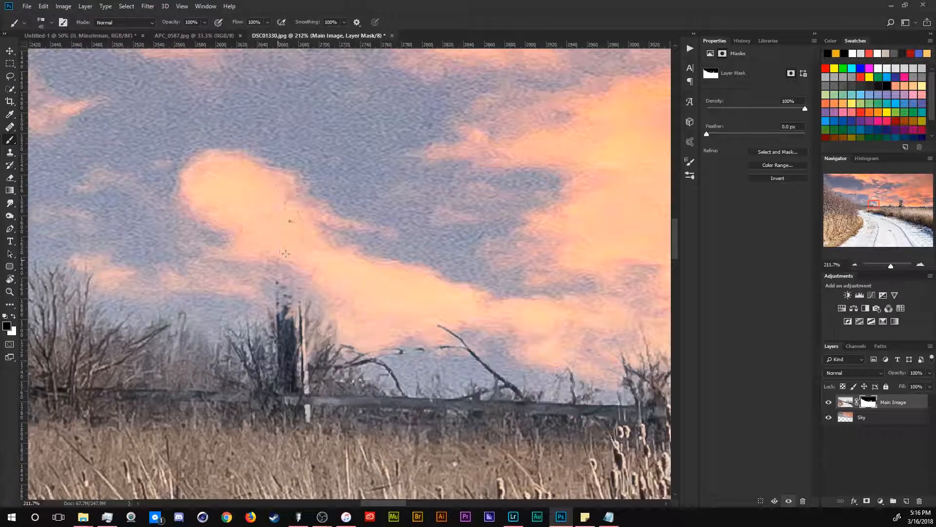
mouse_move(291, 291)
left_mouse_down()
mouse_move(293, 344)
mouse_move(290, 313)
left_mouse_up()
left_click_drag(268, 254, 466, 250)
left_click_drag(376, 124, 313, 139)
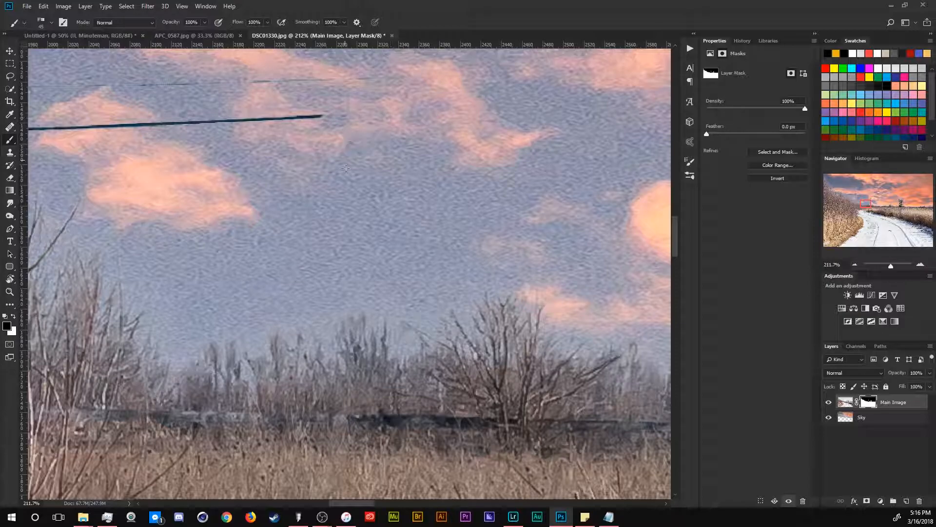
key("ctrl+bracketleft")
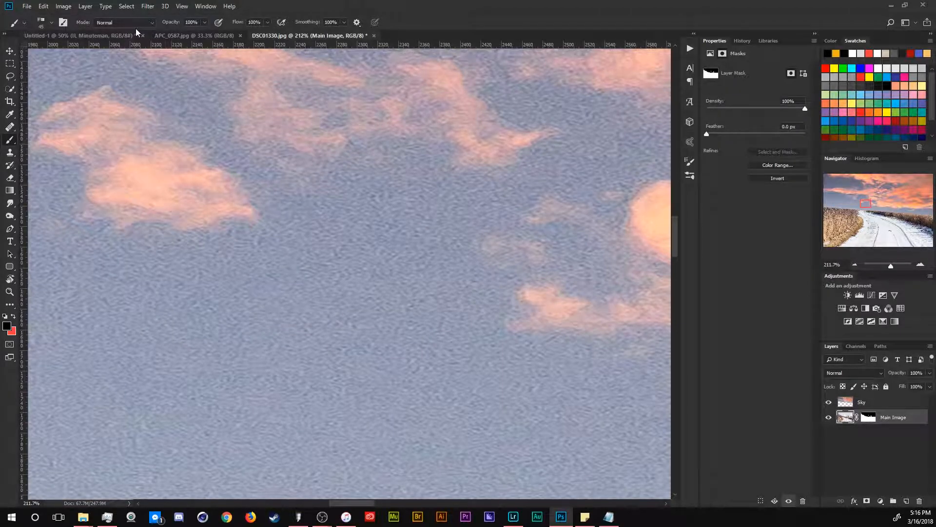
key("ctrl+bracketright")
key("ctrl+backslash")
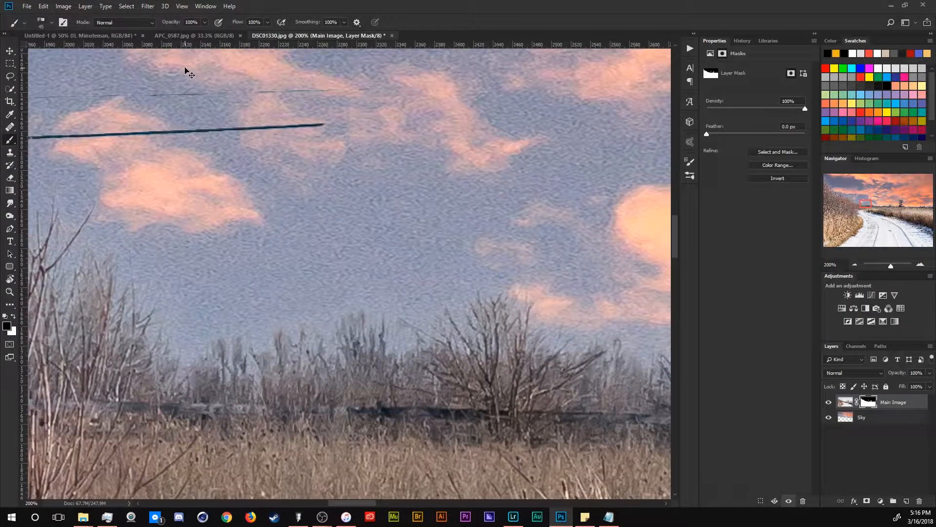
Step: Switch to the Soft Round Pressure Opacity brush and paint out the overhead wire on the mask
key("ctrl+minus")
key("ctrl+minus")
key("ctrl+minus")
left_click(51, 23)
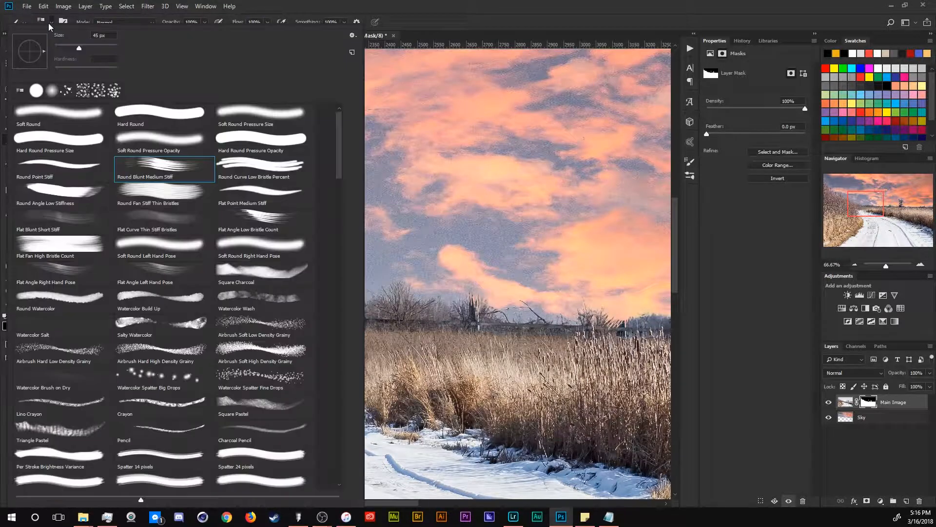
left_click(130, 135)
left_click(393, 142)
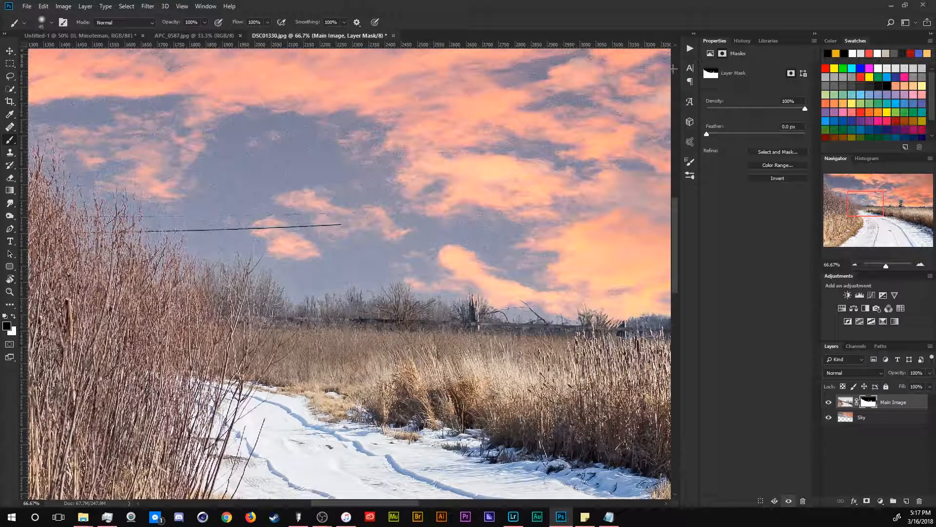
left_click_drag(278, 220, 254, 227)
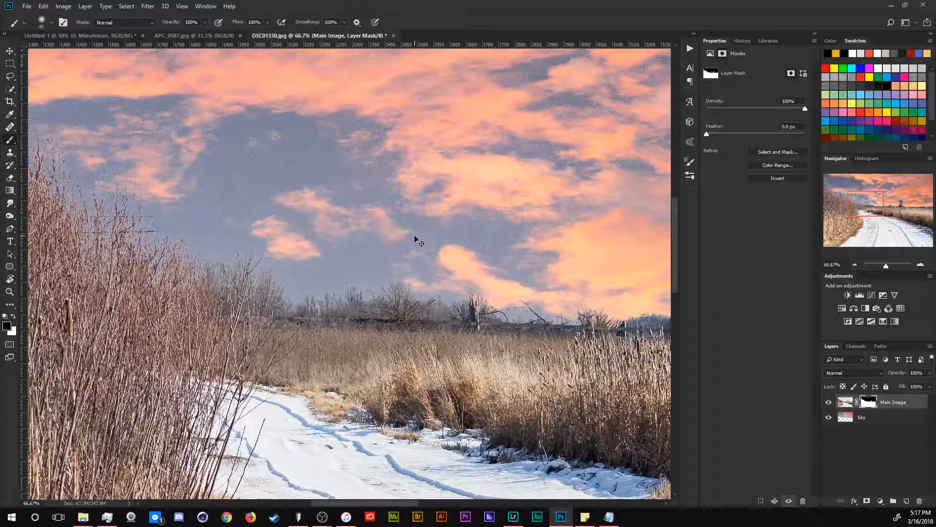
Step: Select the Sky layer and nudge it upward in large steps with the Move tool
key("ctrl+0")
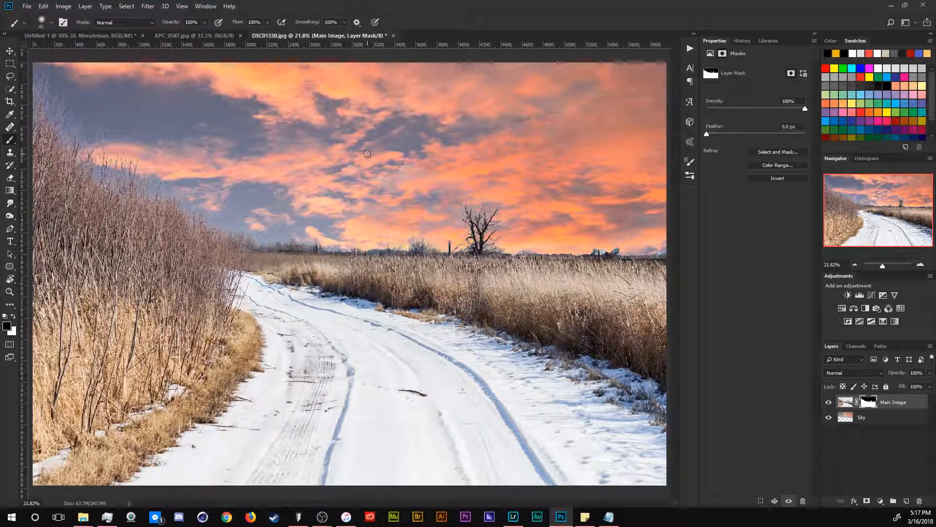
key("v")
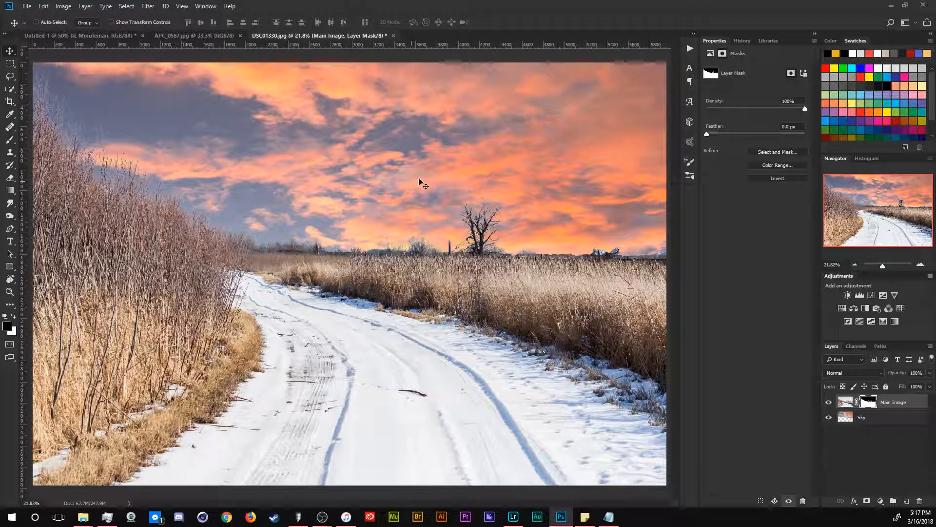
left_click(887, 418)
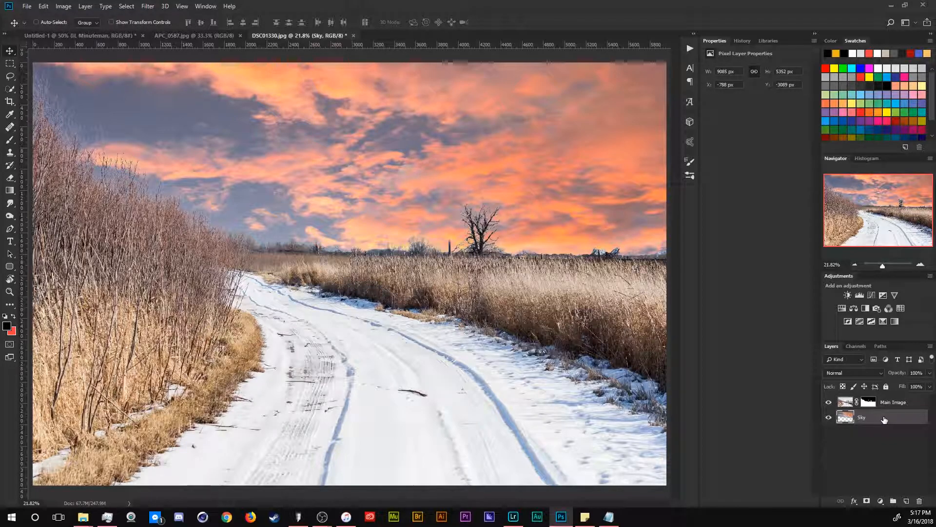
key("shift+Up")
key("shift+Up")
key("shift+Up")
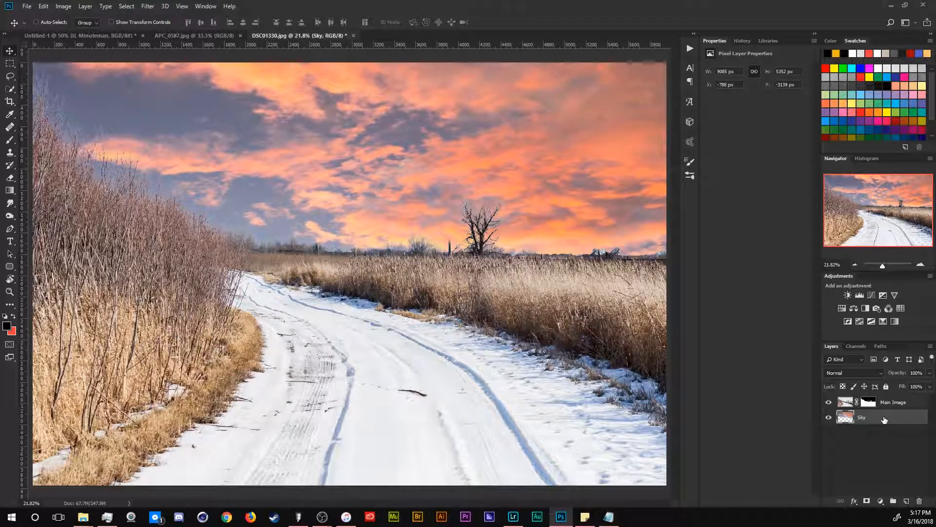
key("shift+Up")
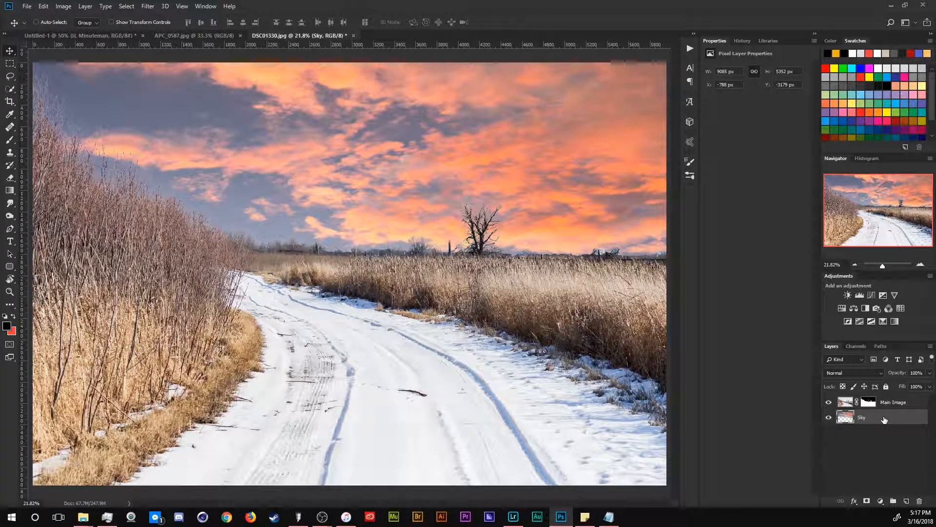
Step: Duplicate the Sky layer above Main Image and move the copy down over the snowy road
left_click_drag(875, 422, 875, 396)
left_click_drag(453, 216, 441, 269)
key("z")
left_click_drag(529, 215, 459, 293)
key("ctrl+0")
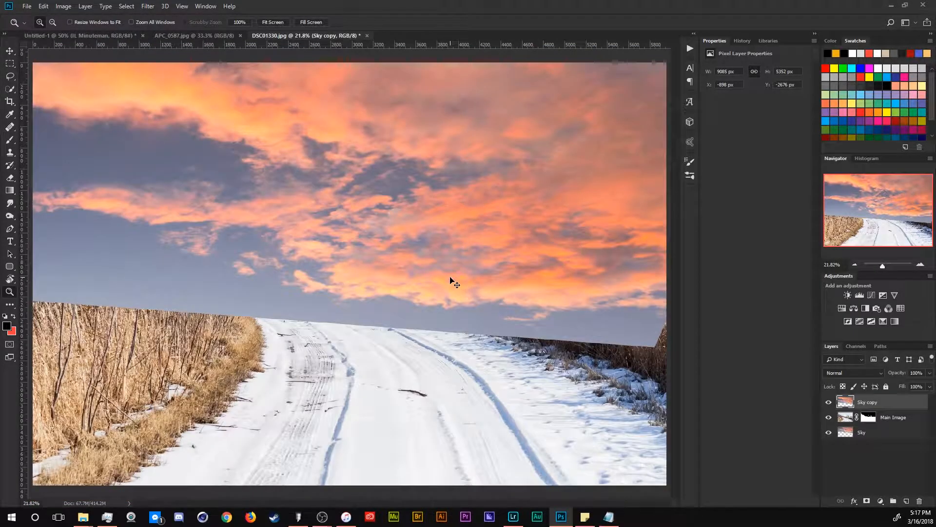
Step: Flip the Sky copy vertically with Free Transform and position it over the lower half of the image
key("ctrl+minus")
key("ctrl+minus")
key("ctrl+minus")
key("ctrl+minus")
key("ctrl+t")
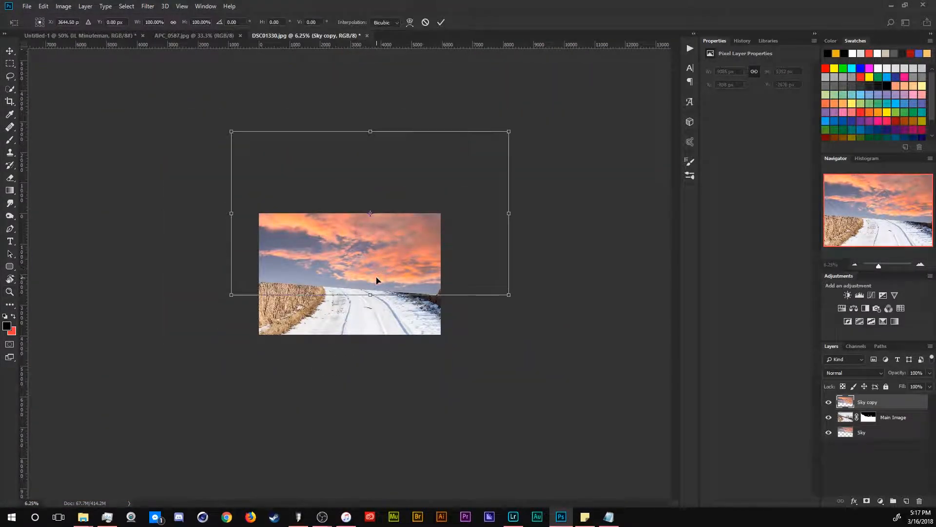
left_click_drag(376, 278, 376, 264)
left_click_drag(365, 114, 365, 400)
left_click_drag(414, 325, 420, 282)
left_click_drag(499, 284, 428, 298)
key("Return")
Step: Erase the upper part of the Sky copy so the original horizon and trees show through
left_click_drag(366, 283, 437, 287)
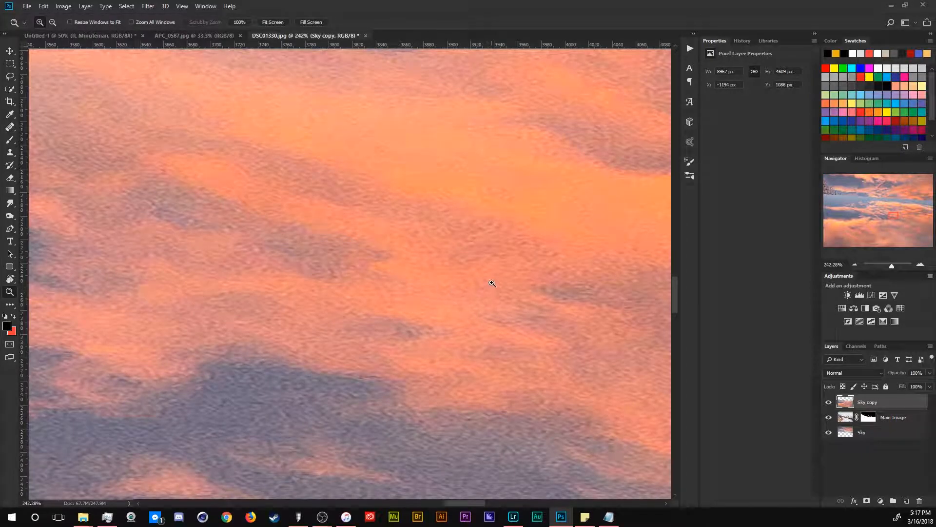
key("ctrl+0")
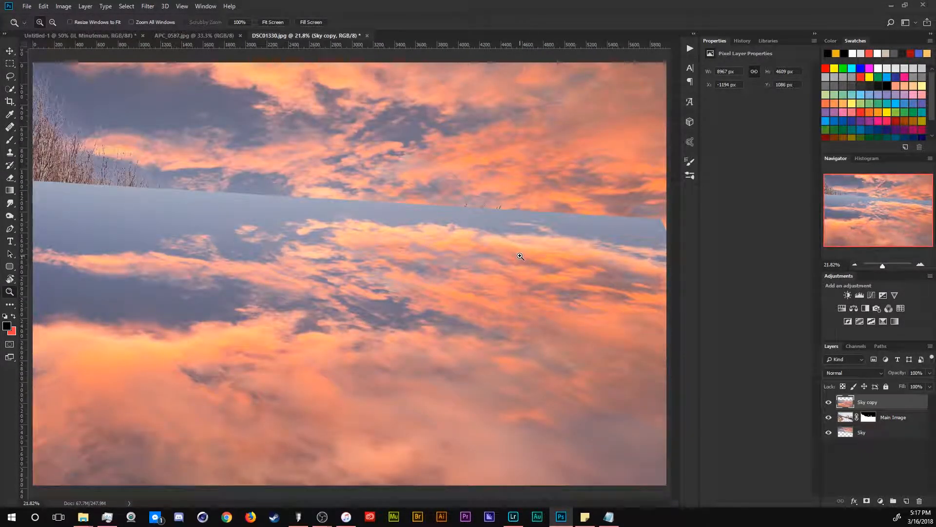
key("ctrl+minus")
key("ctrl+minus")
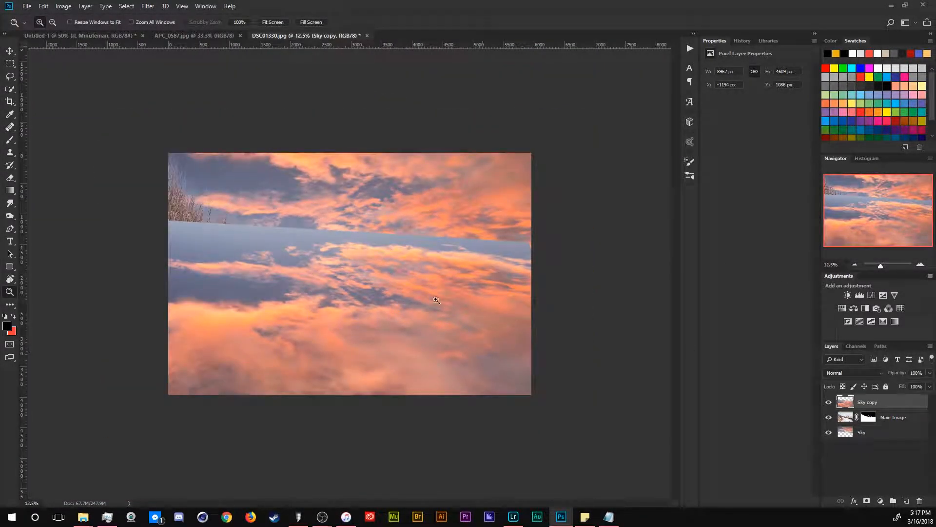
key("e")
mouse_move(249, 229)
left_mouse_down()
mouse_move(195, 229)
mouse_move(425, 247)
mouse_move(219, 234)
mouse_move(380, 228)
left_mouse_up()
left_click_drag(554, 247, 487, 253)
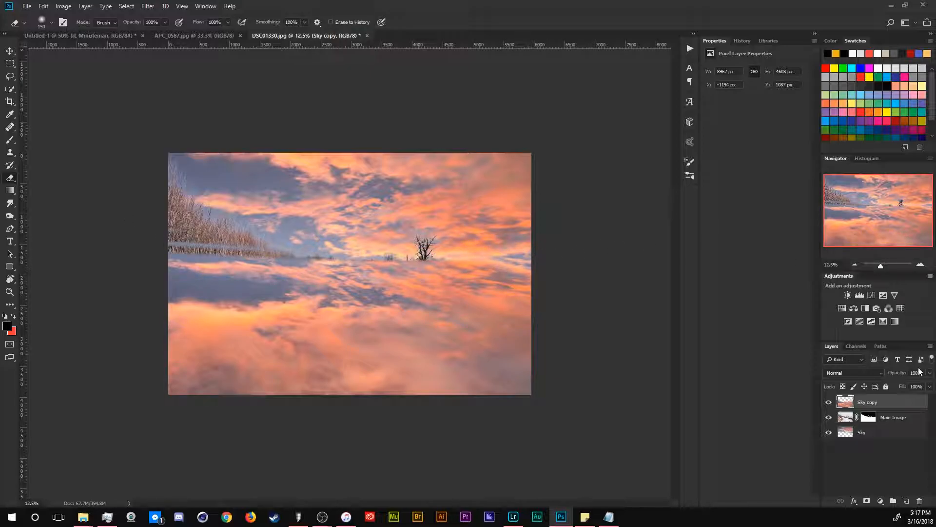
Step: Set the Sky copy layer's opacity to 11% and its blend mode to Hue
left_click_drag(899, 372, 852, 374)
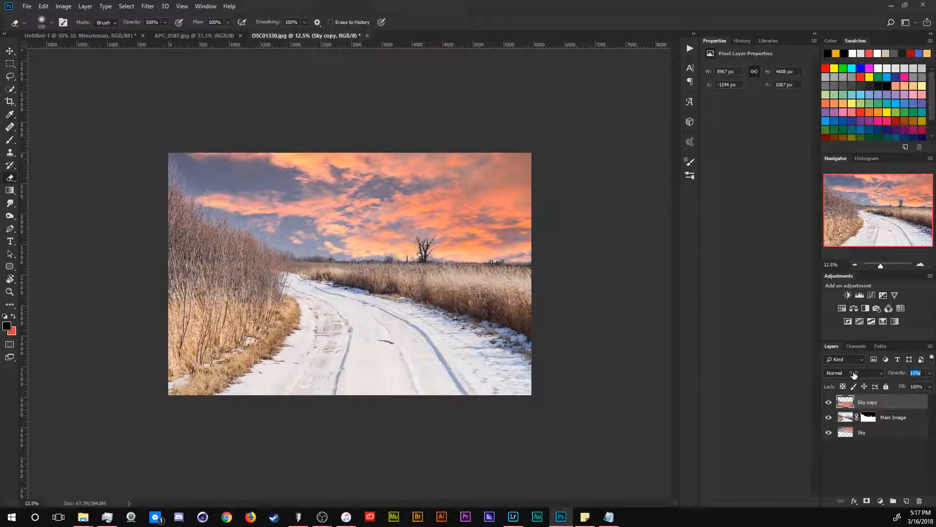
left_click(854, 374)
left_click(859, 342)
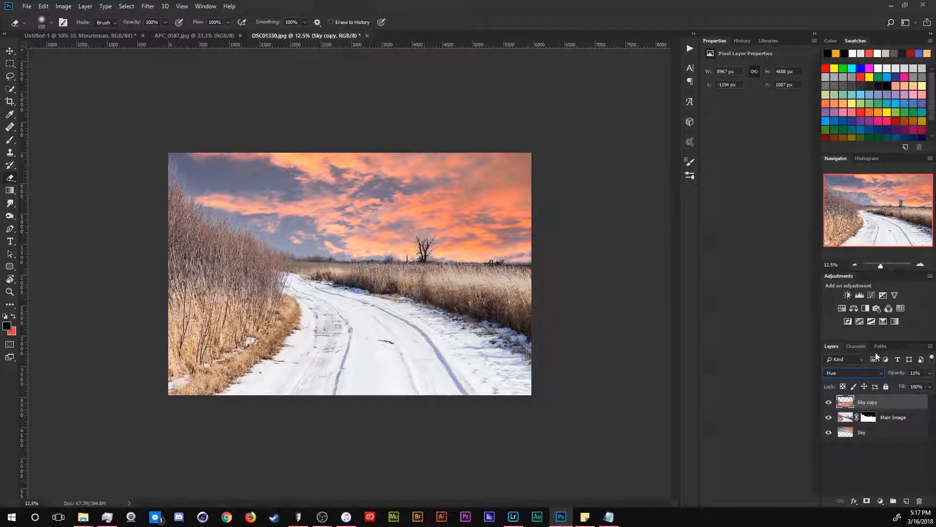
Step: Change the Sky copy layer's blend mode to Soft Light
left_click(857, 375)
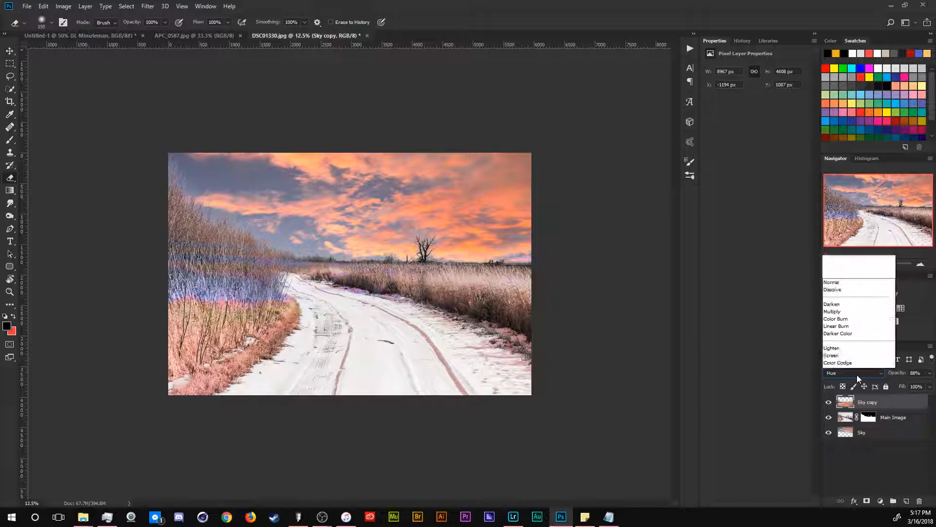
left_click(846, 306)
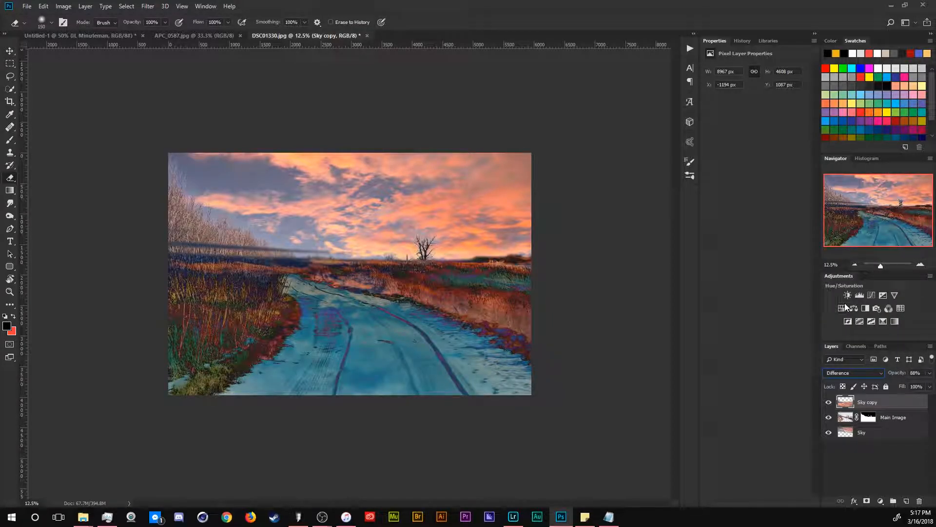
key("Up")
key("Up")
key("Up")
key("Up")
key("Up")
key("Up")
key("Up")
key("Down")
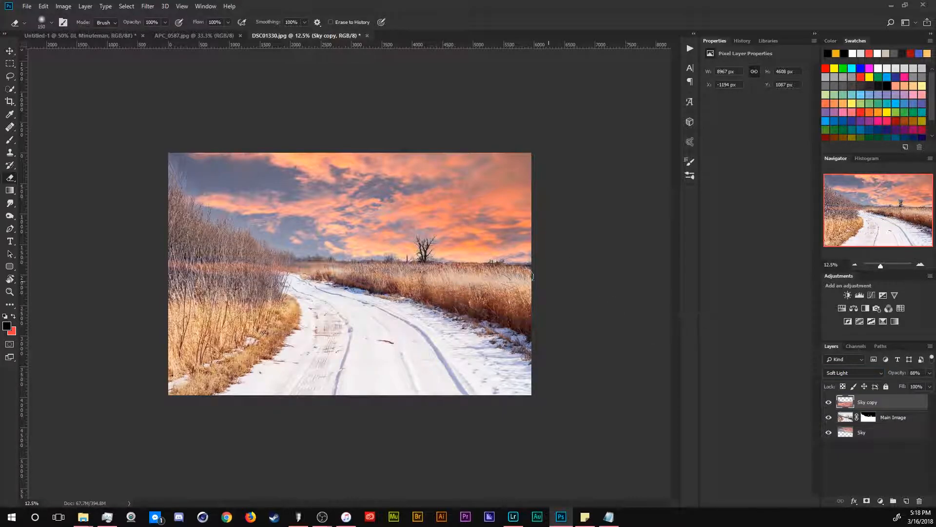
Step: Enlarge and reposition the Sky copy with Free Transform so it covers more of the snowy road
key("ctrl+t")
left_click_drag(665, 287, 666, 337)
left_click_drag(522, 406, 456, 396)
left_click_drag(588, 262, 714, 160)
mouse_move(517, 306)
left_mouse_down()
mouse_move(510, 358)
mouse_move(521, 338)
mouse_move(512, 310)
mouse_move(510, 316)
left_mouse_up()
key("Return")
Step: Try masking the Sky copy with the inverted selection loaded from the Main Image mask, then undo it and deselect
key("e")
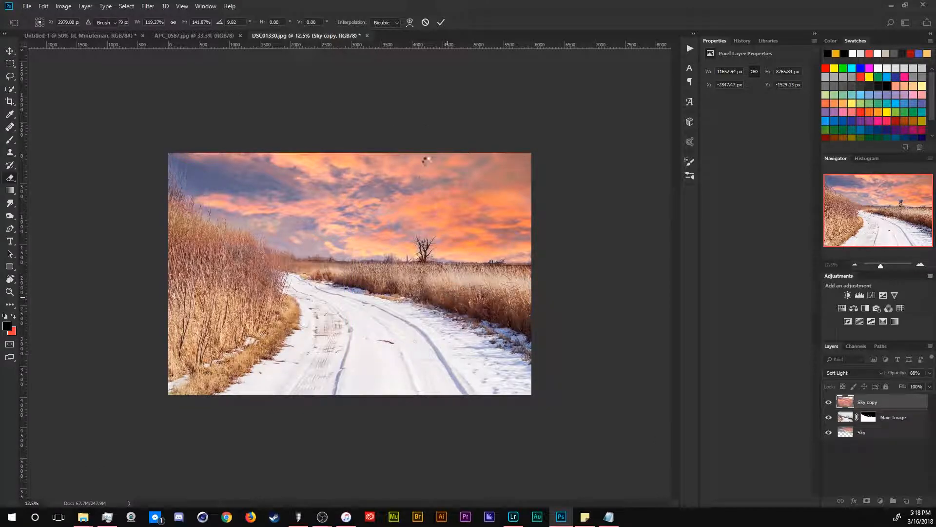
left_click(868, 416, "ctrl")
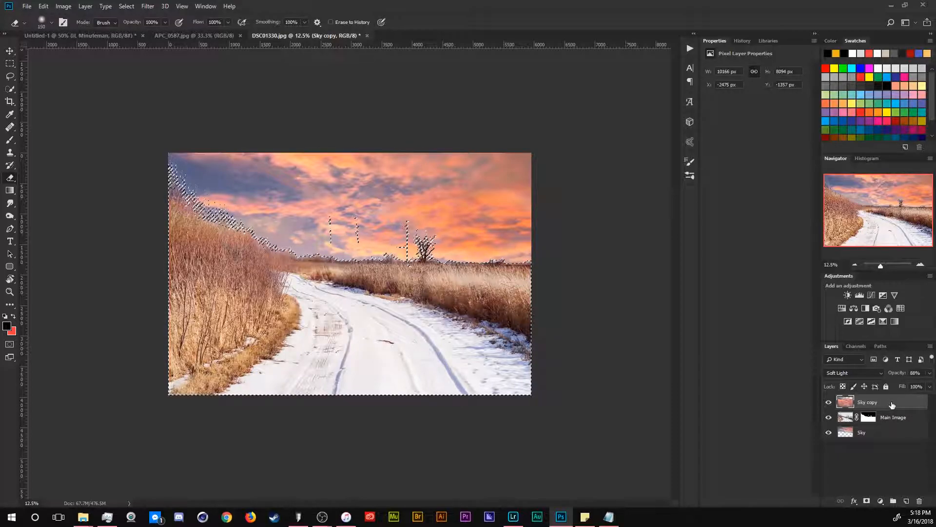
key("w")
right_click(409, 280)
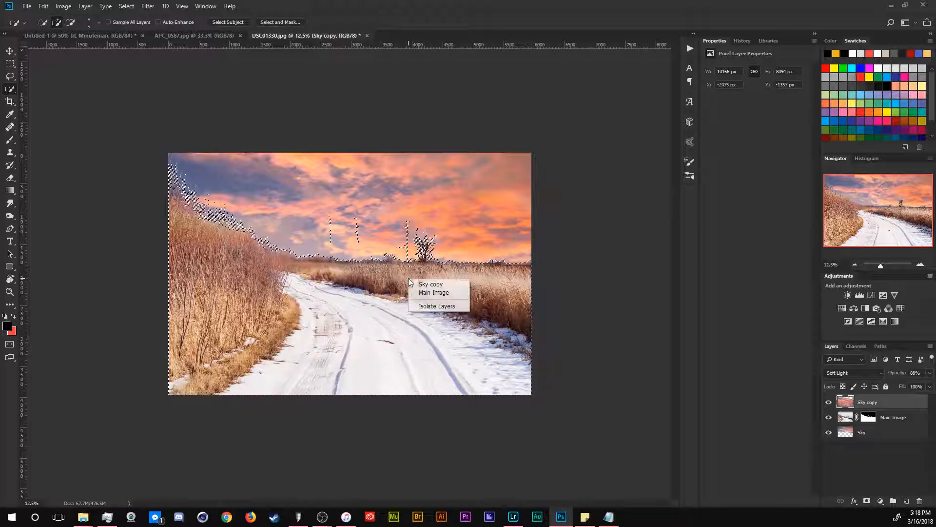
right_click(374, 287)
left_click(385, 297)
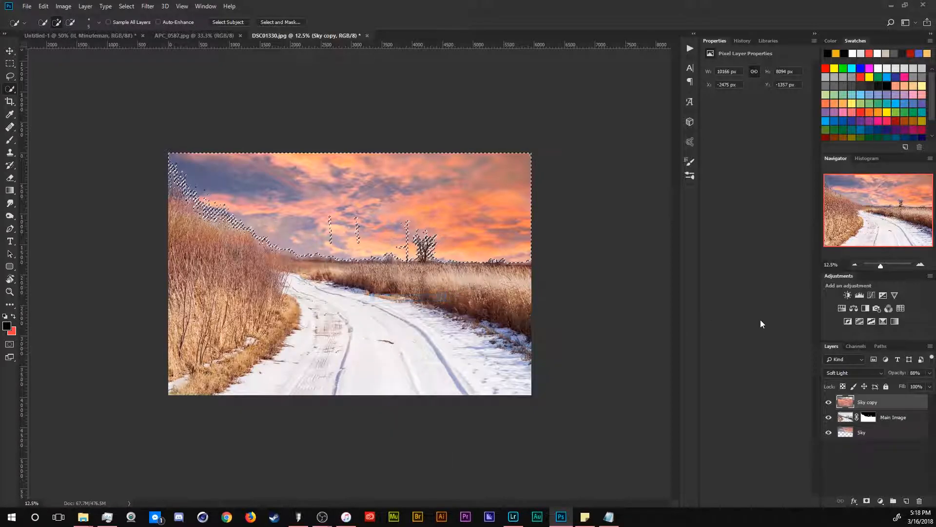
left_click(867, 501)
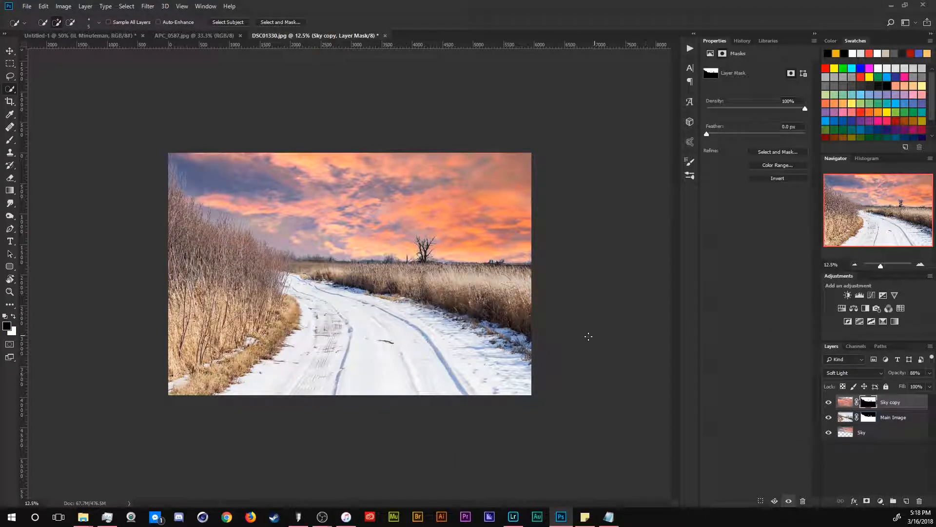
key("ctrl+z")
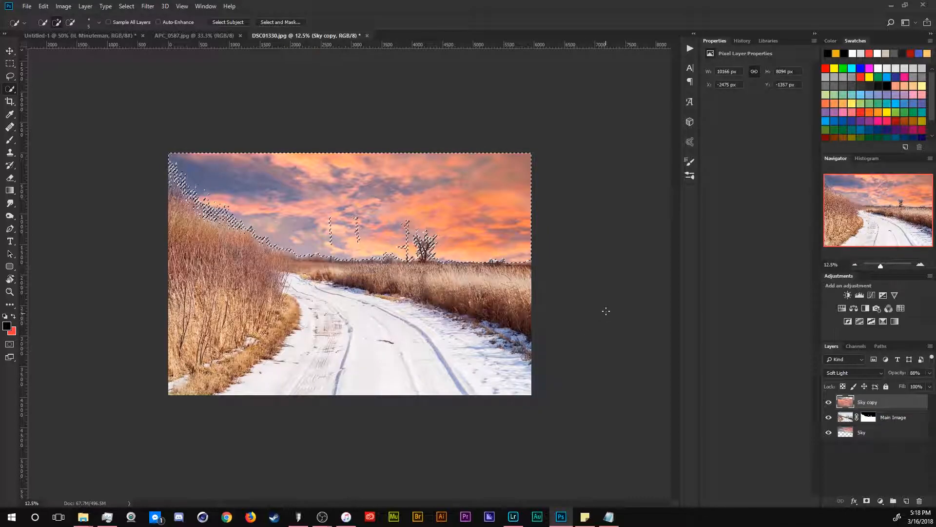
key("ctrl+d")
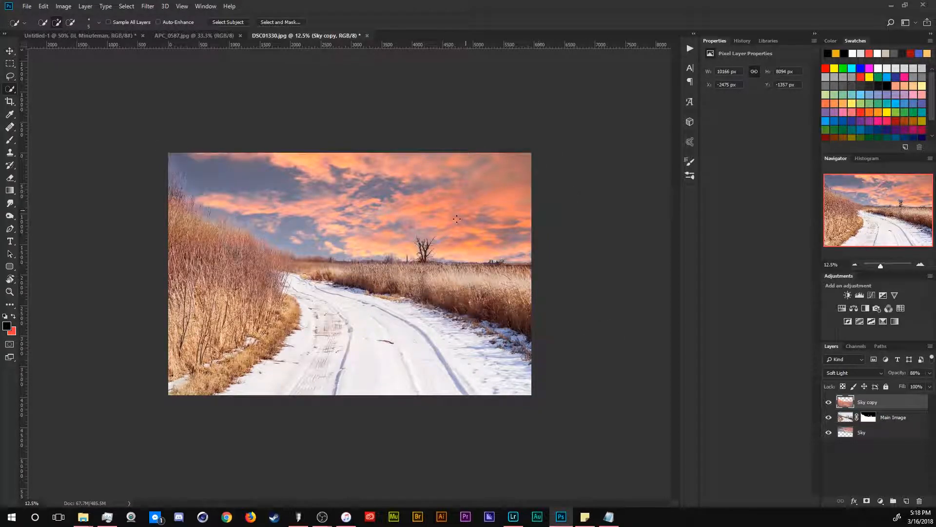